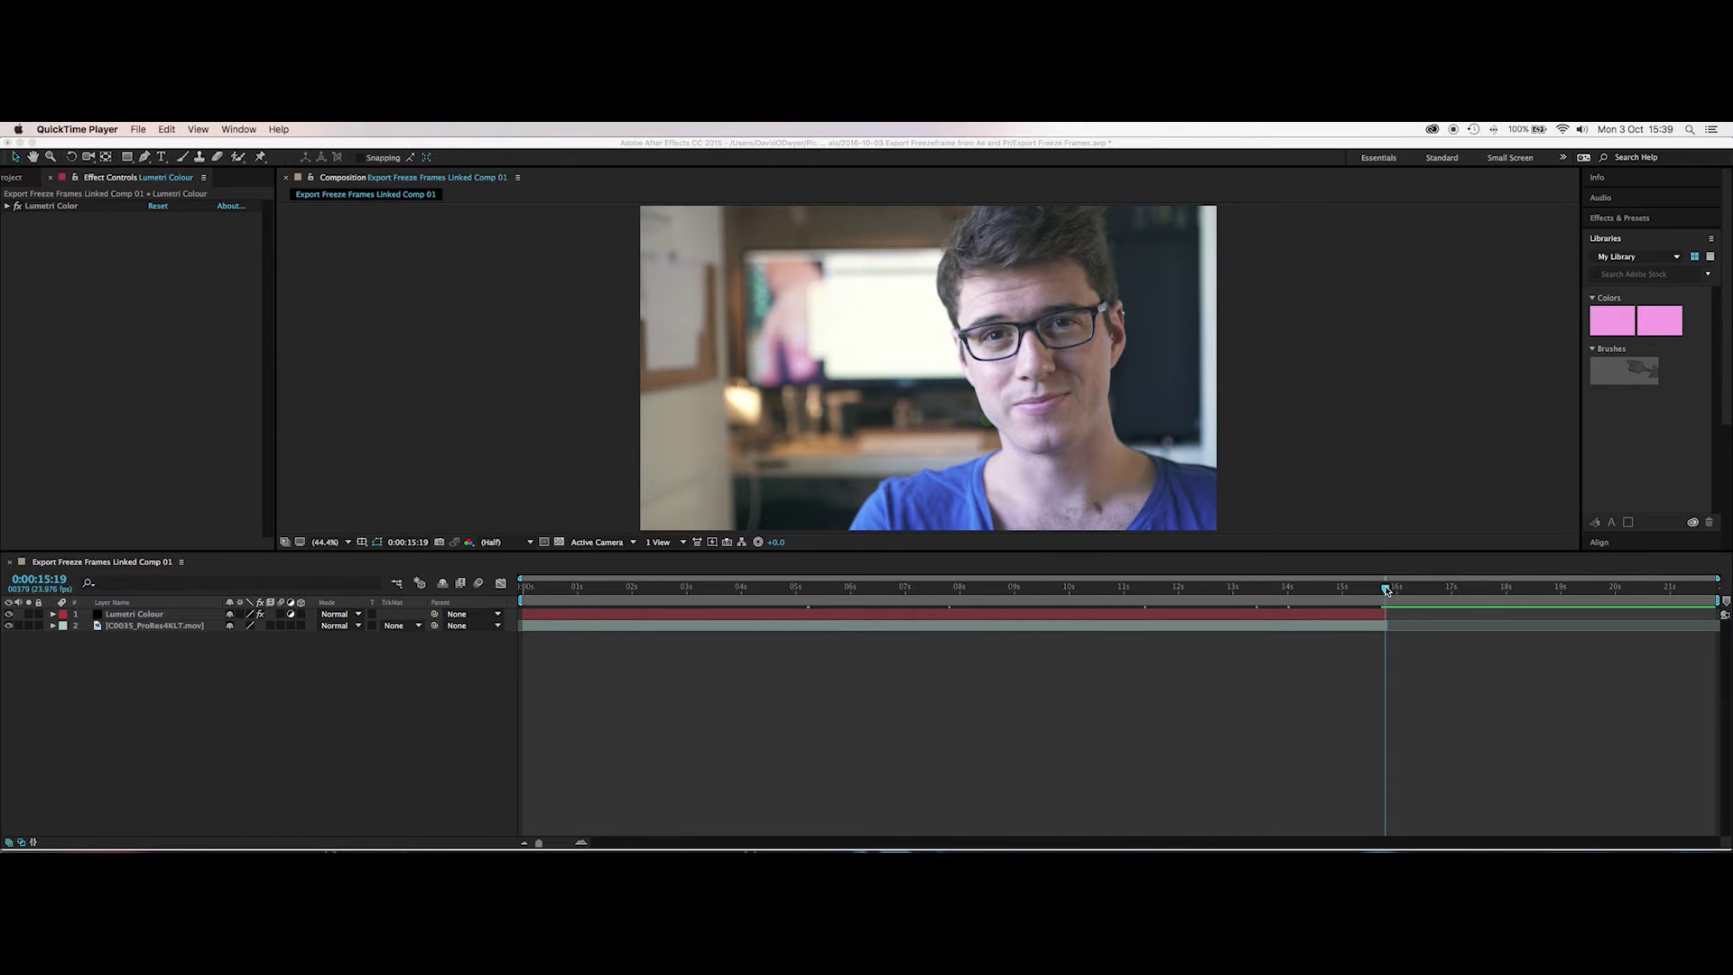
Move the playhead to 0:00:15:19 and bring up Composition > Save Frame As options.
left_click_drag(1387, 589, 1045, 587)
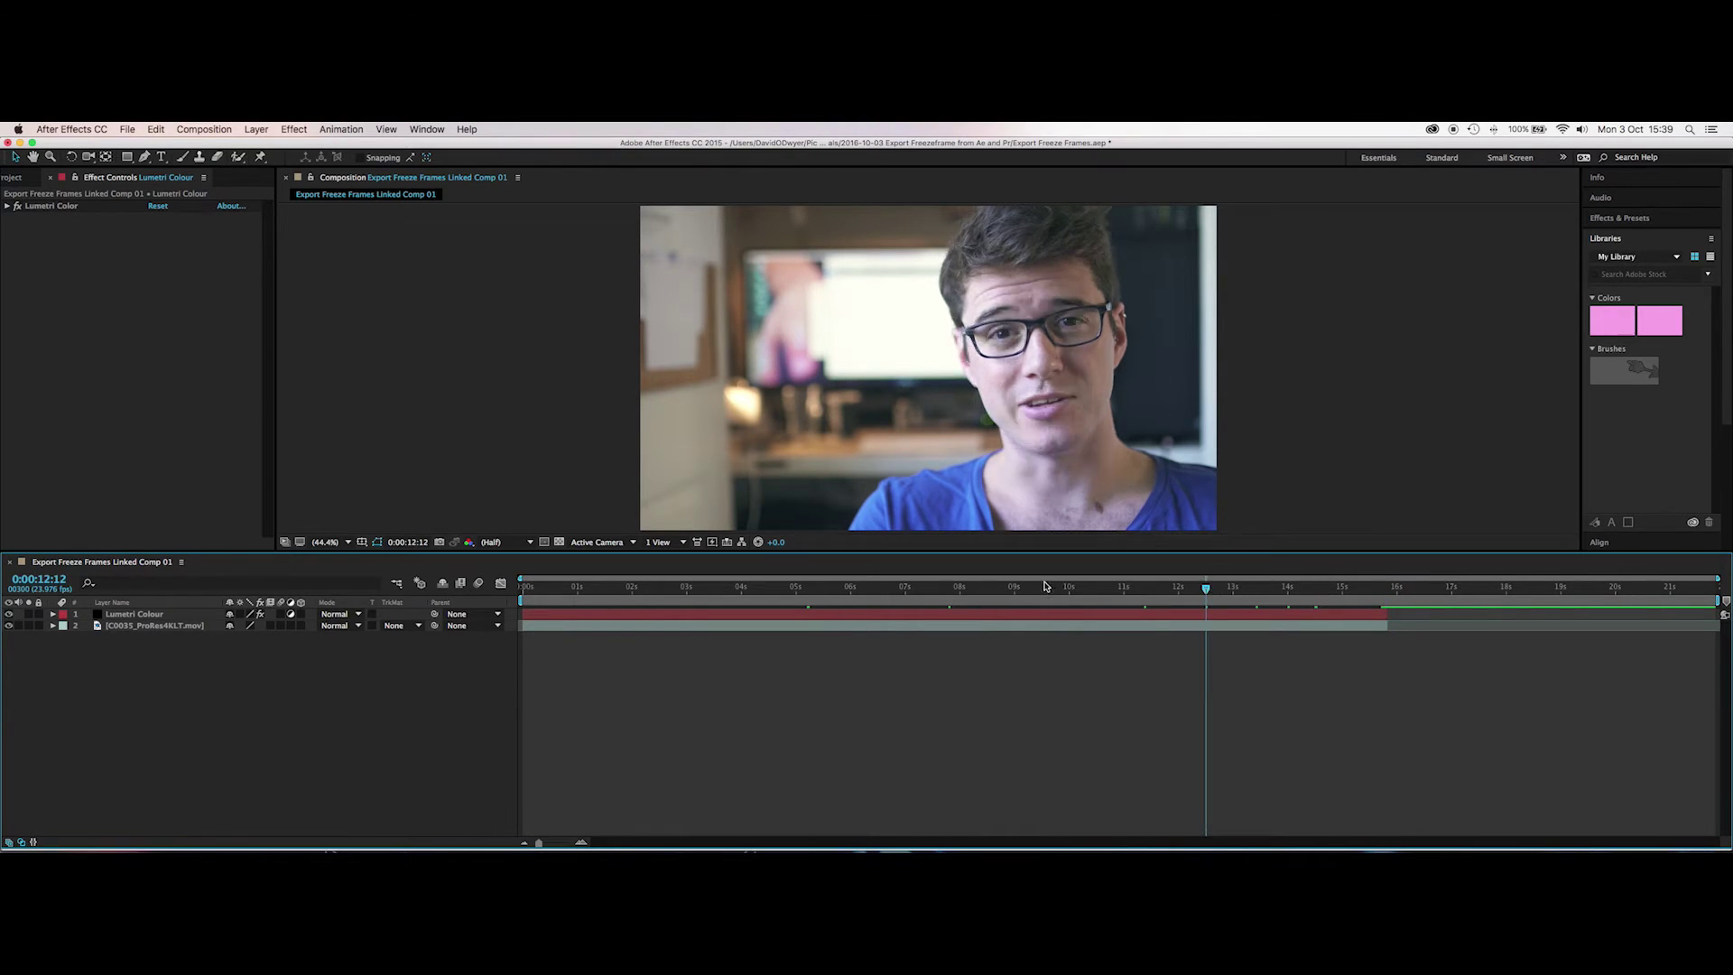
left_click(1208, 587)
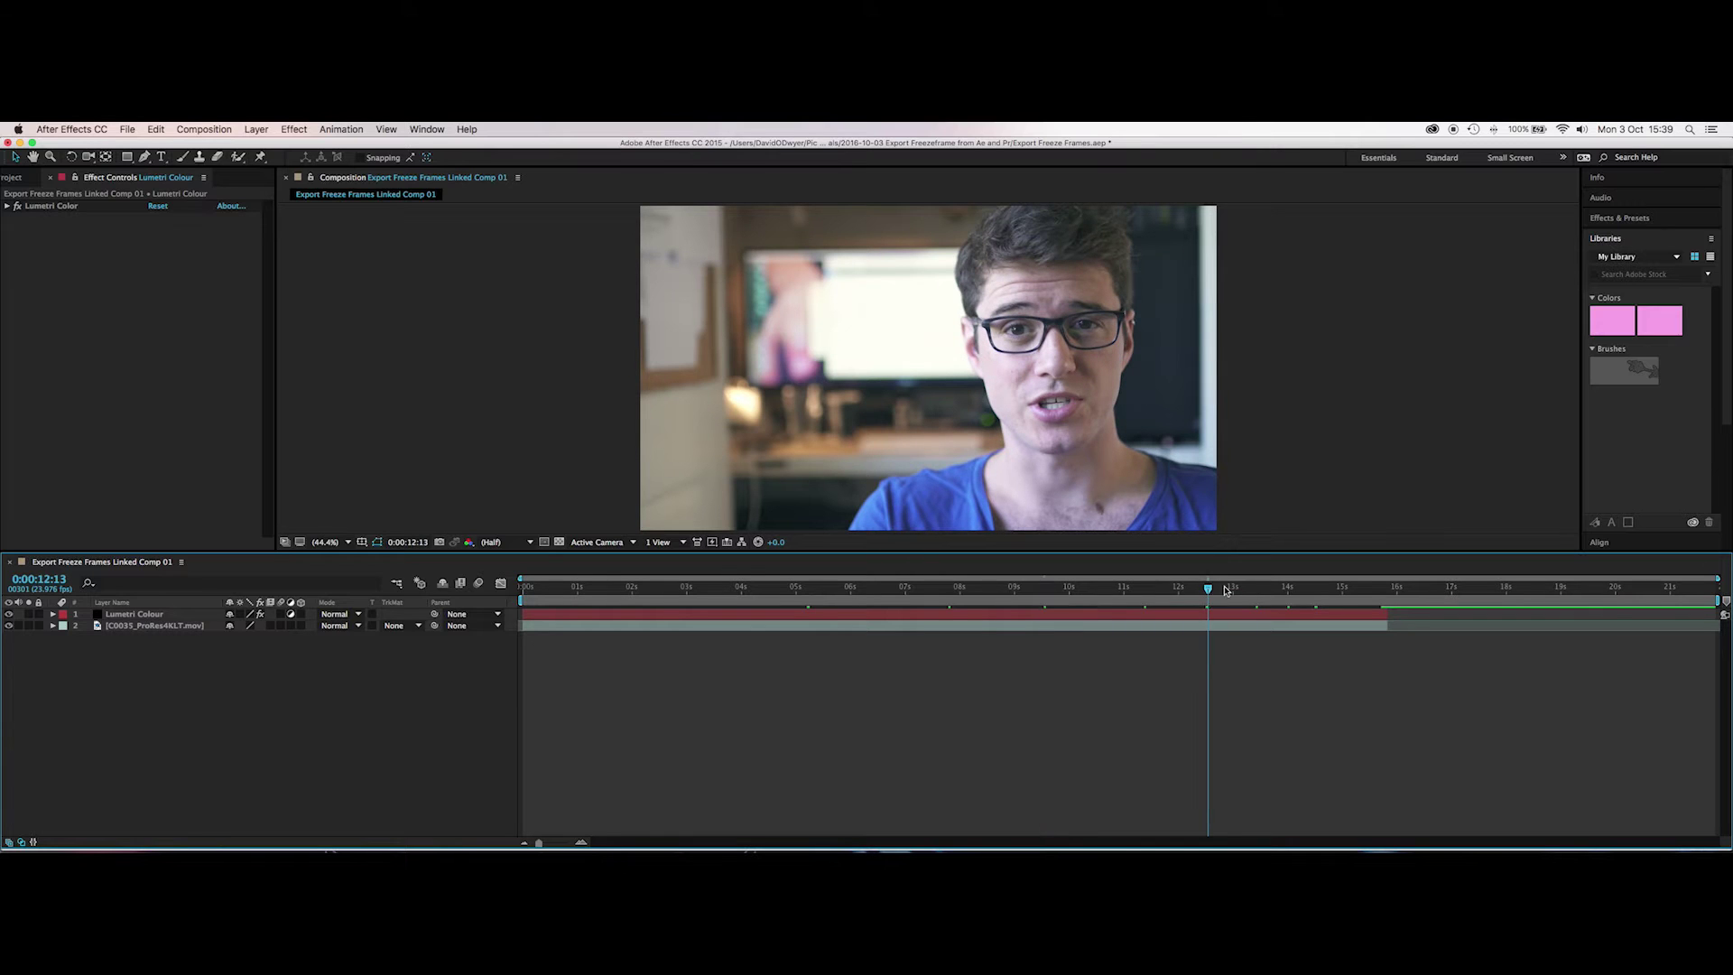
left_click_drag(1358, 587, 1387, 587)
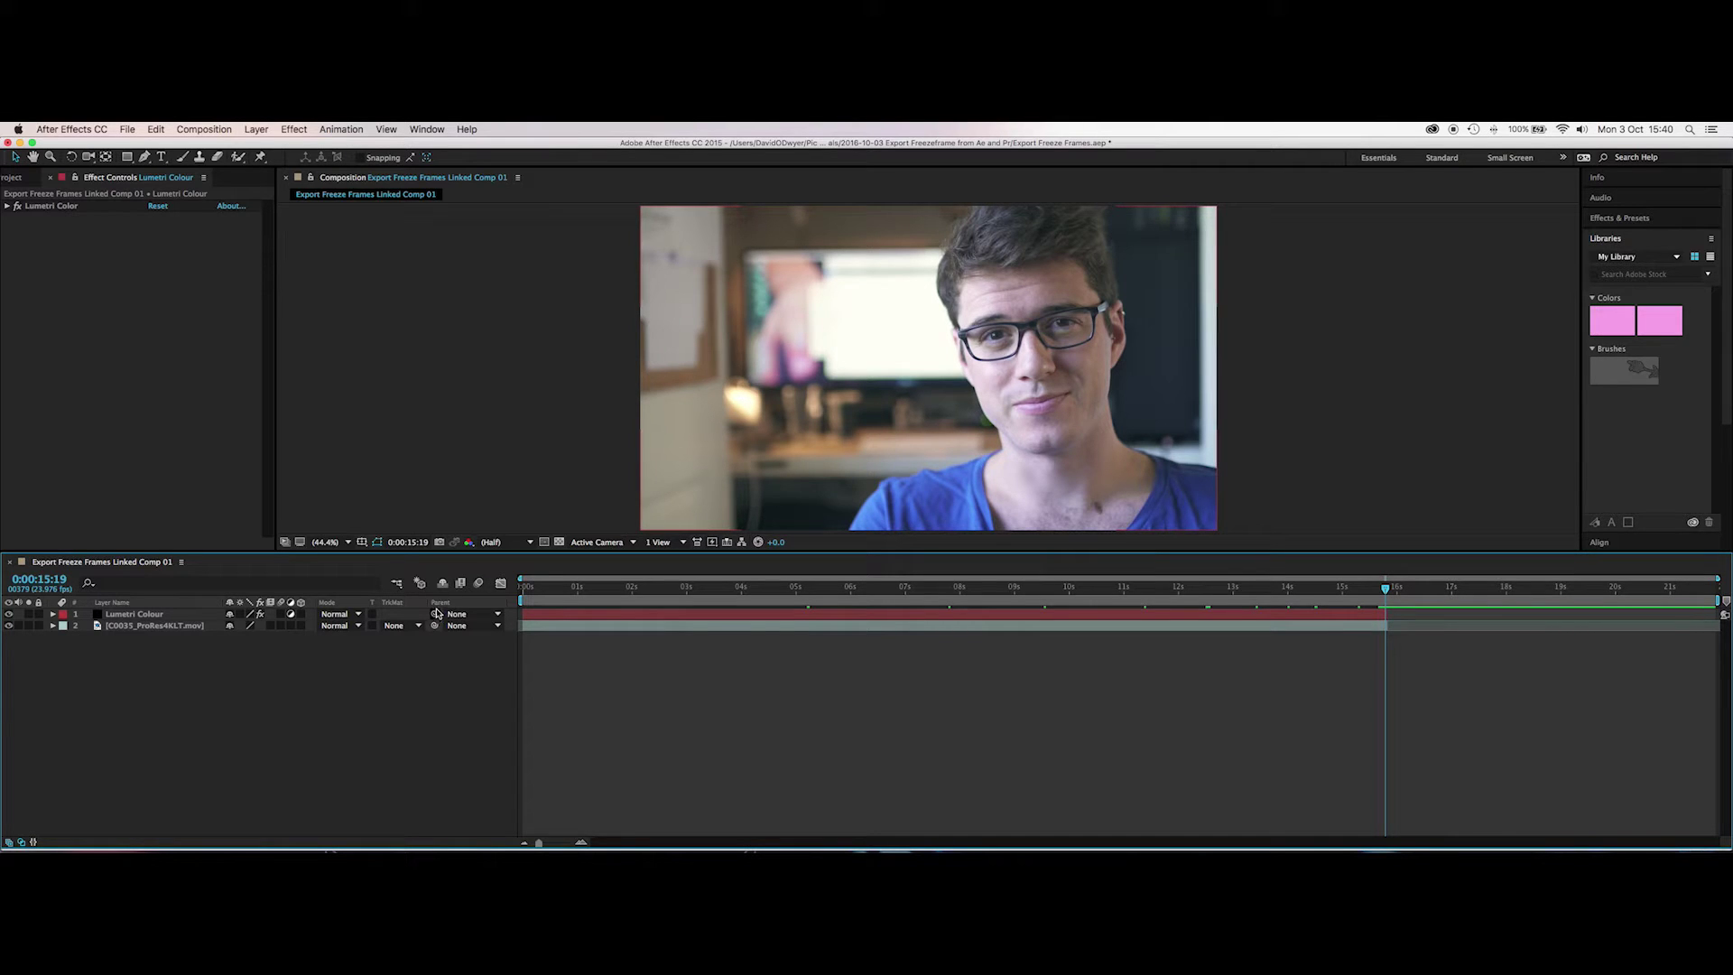
left_click(210, 129)
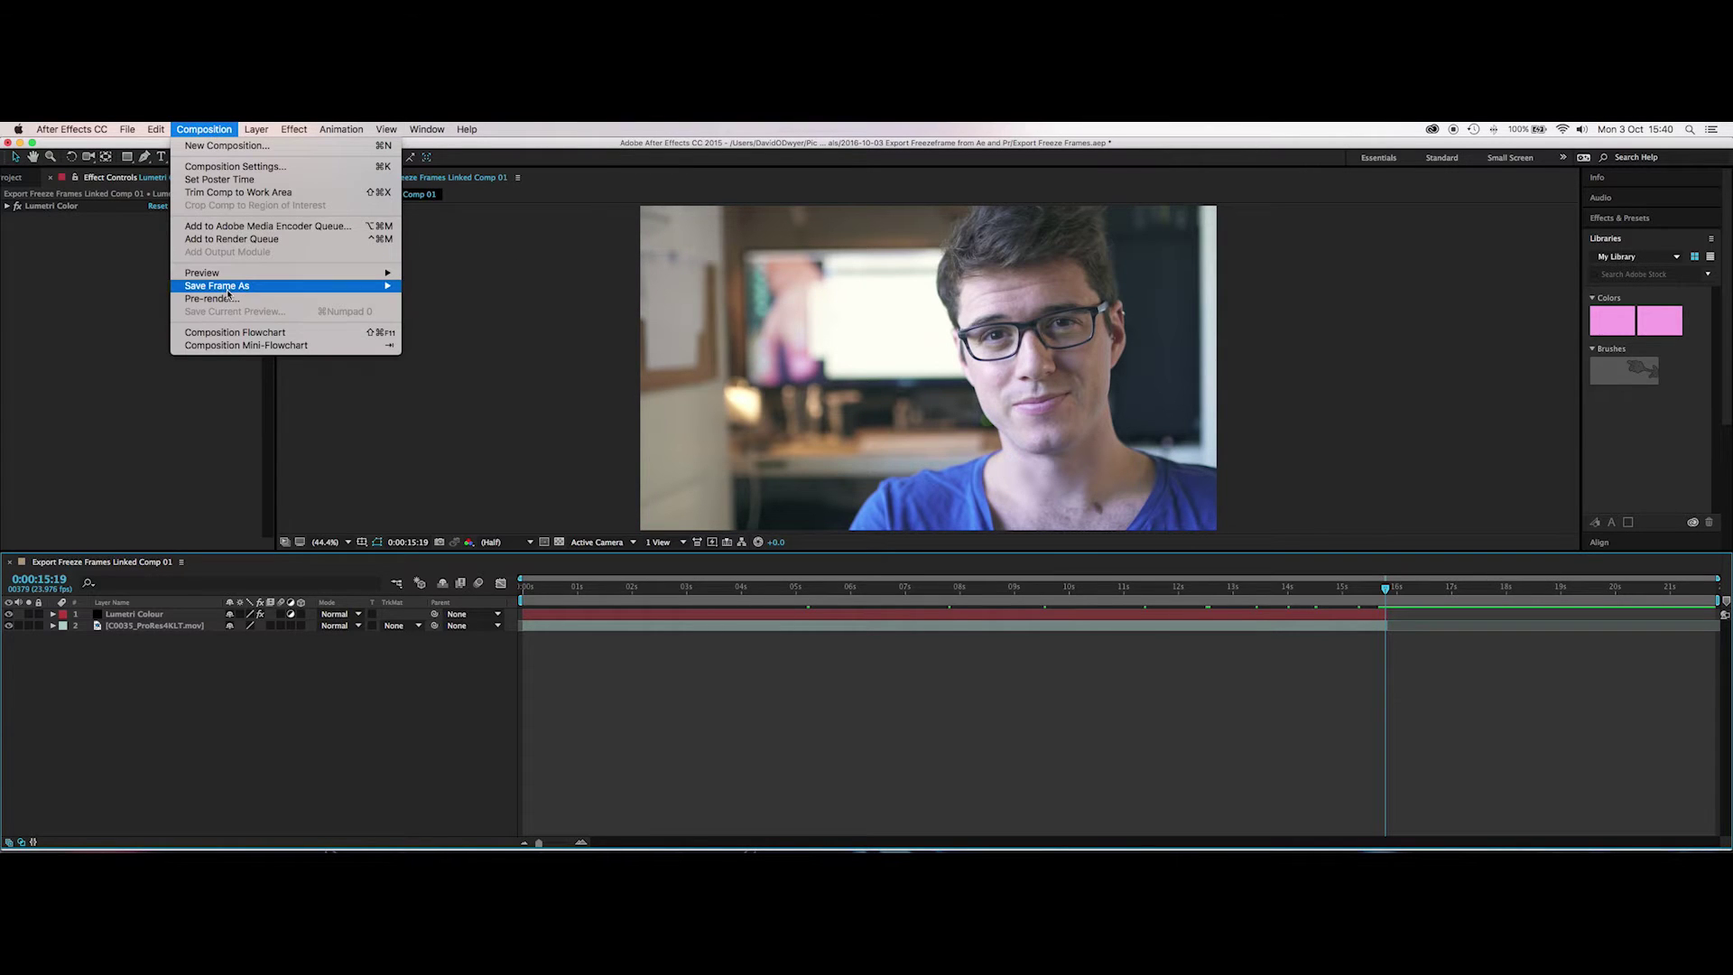
mouse_move(226, 286)
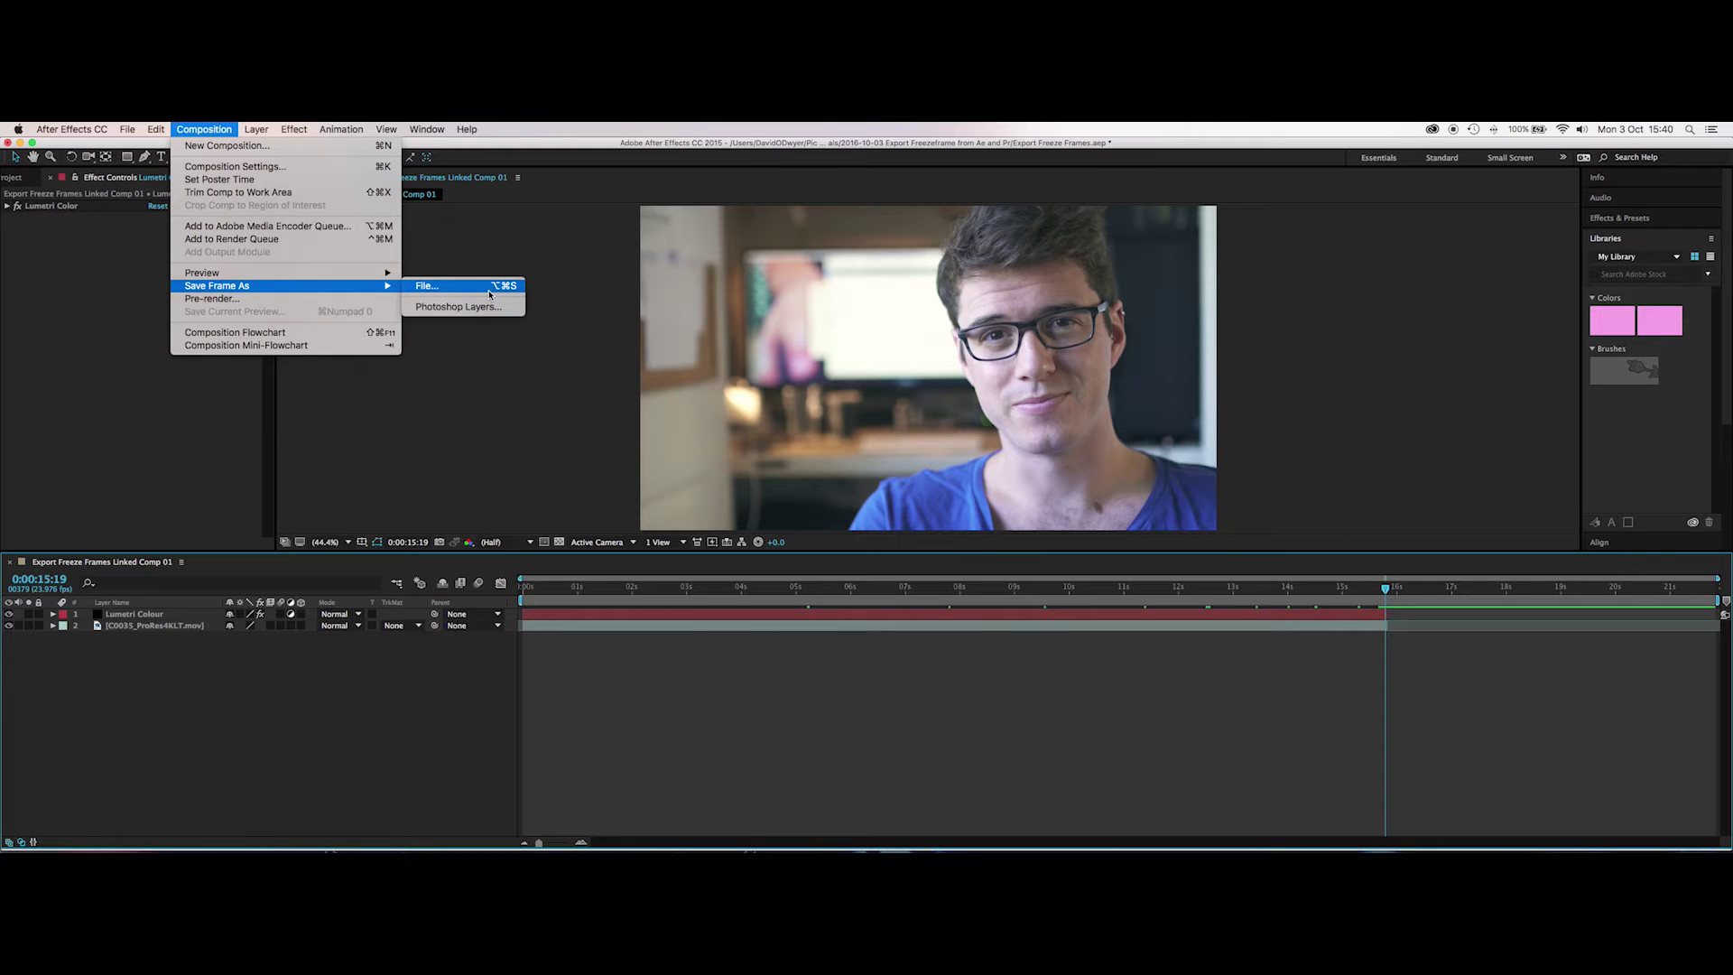
Save the current frame as a file, renaming the output to 'Ae Freeze Frame'.
left_click(431, 287)
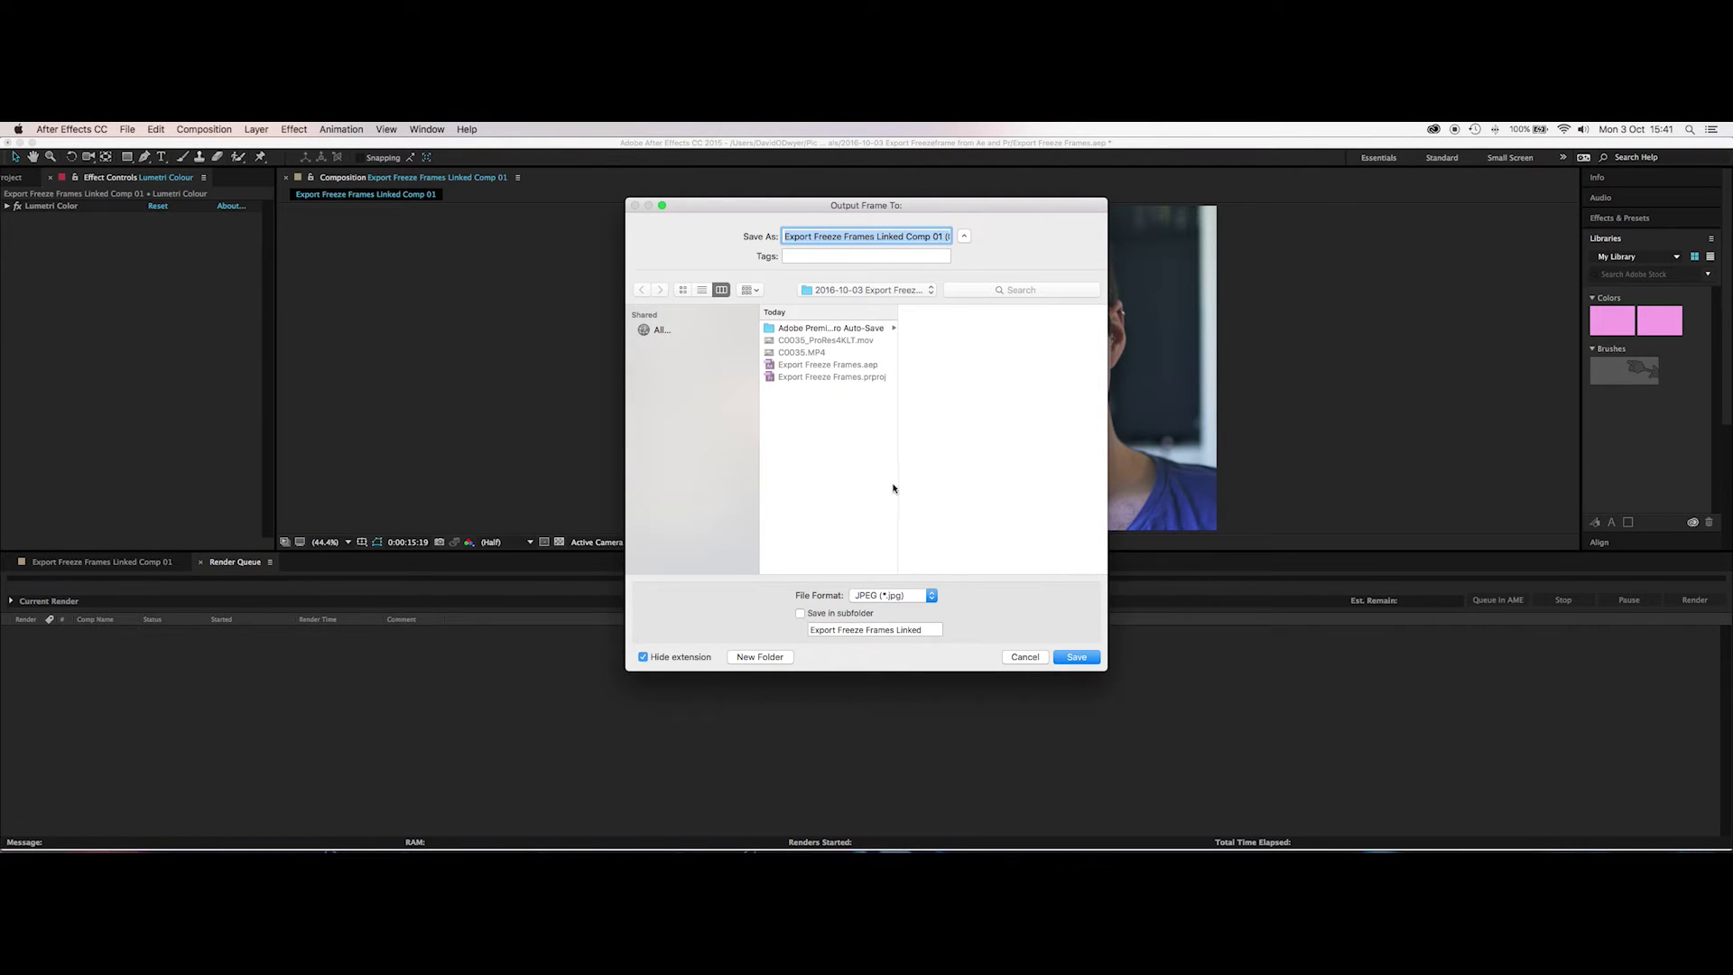
left_click(876, 237)
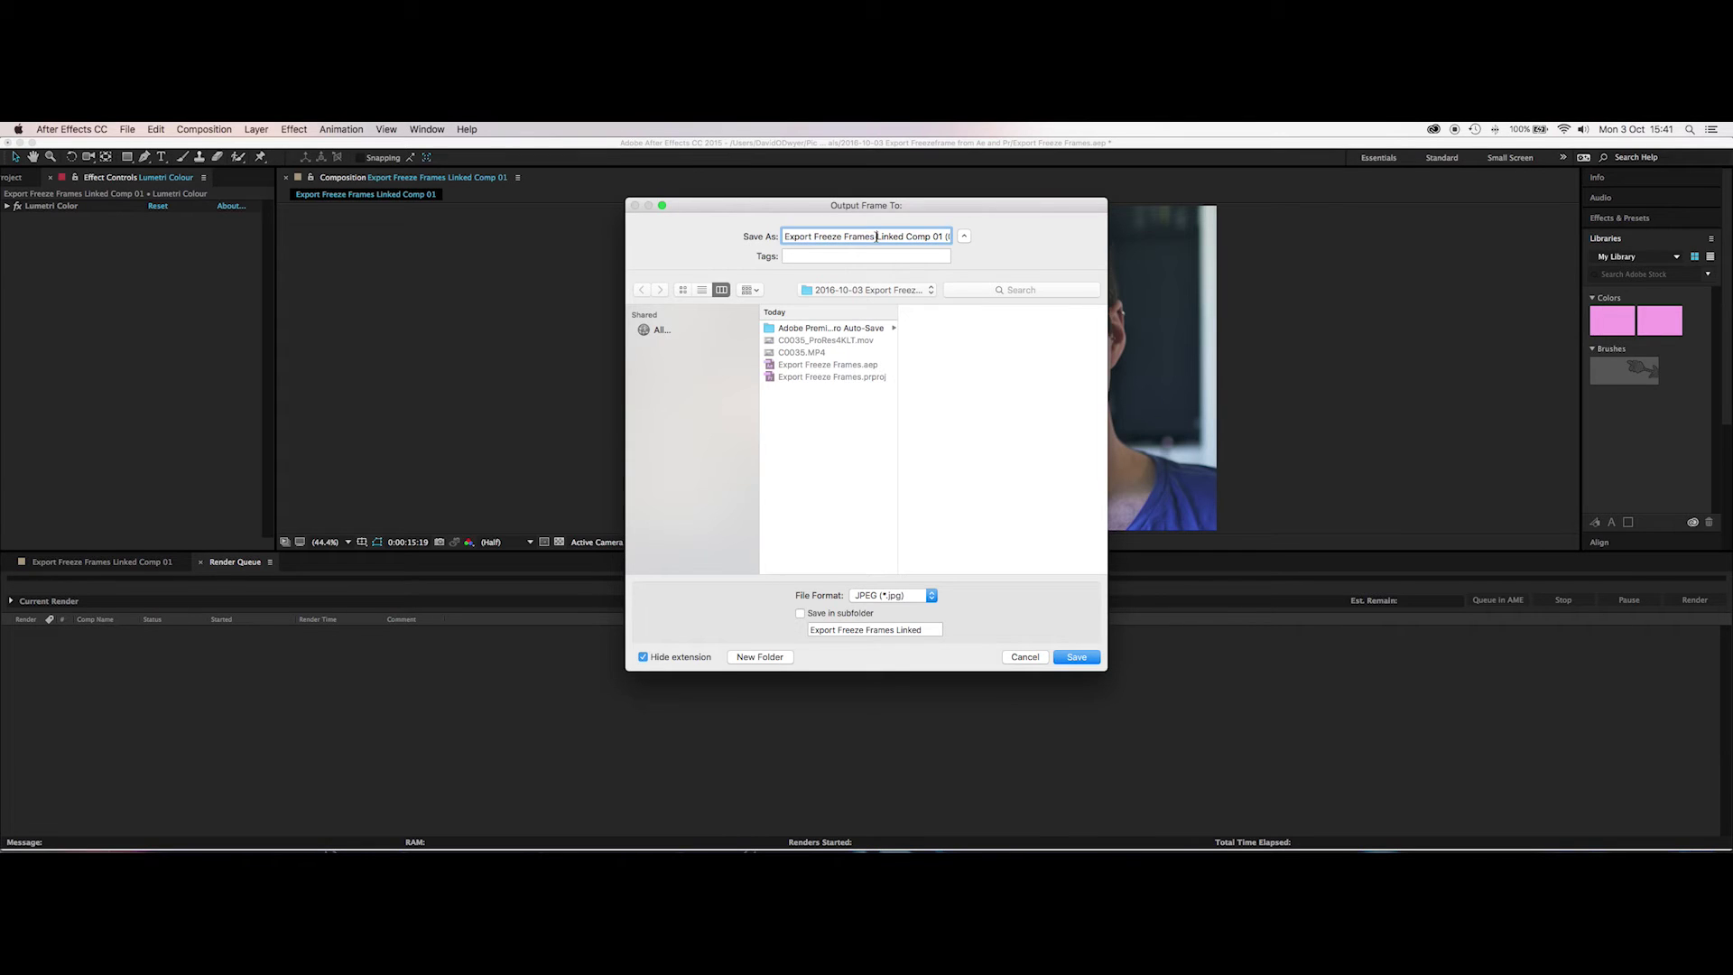
key("super+Right")
key("super+Left")
key("super+Right")
key("super+Left")
key("super+a")
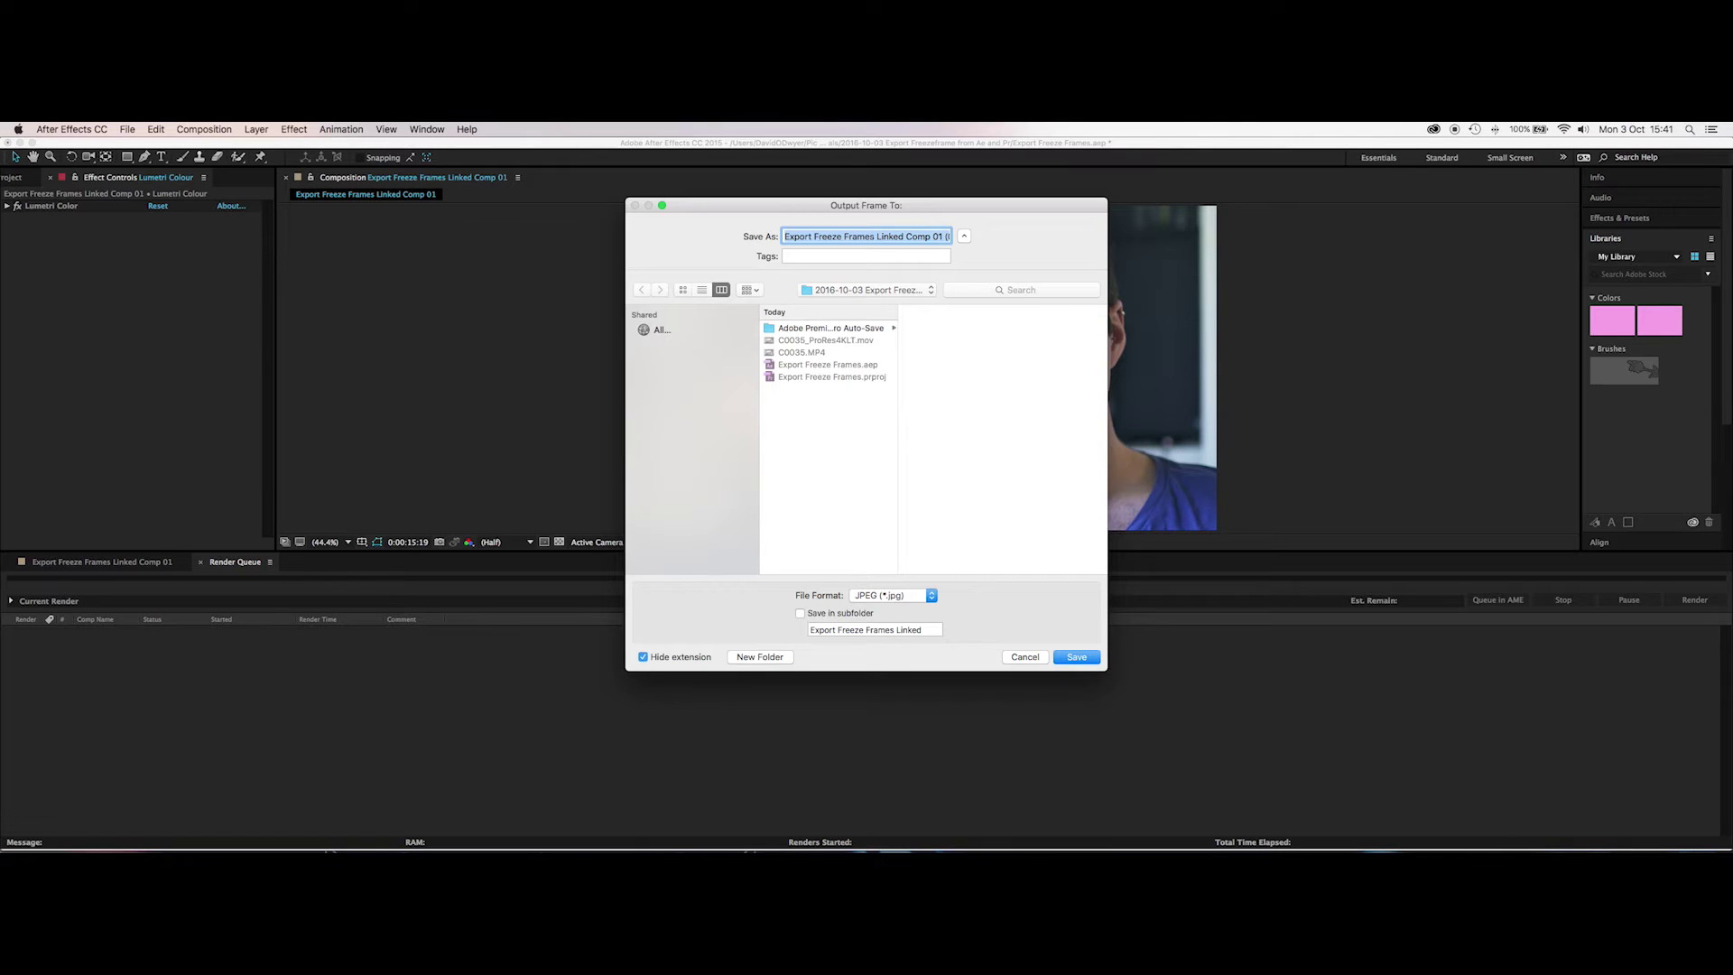
type("Ae Fr")
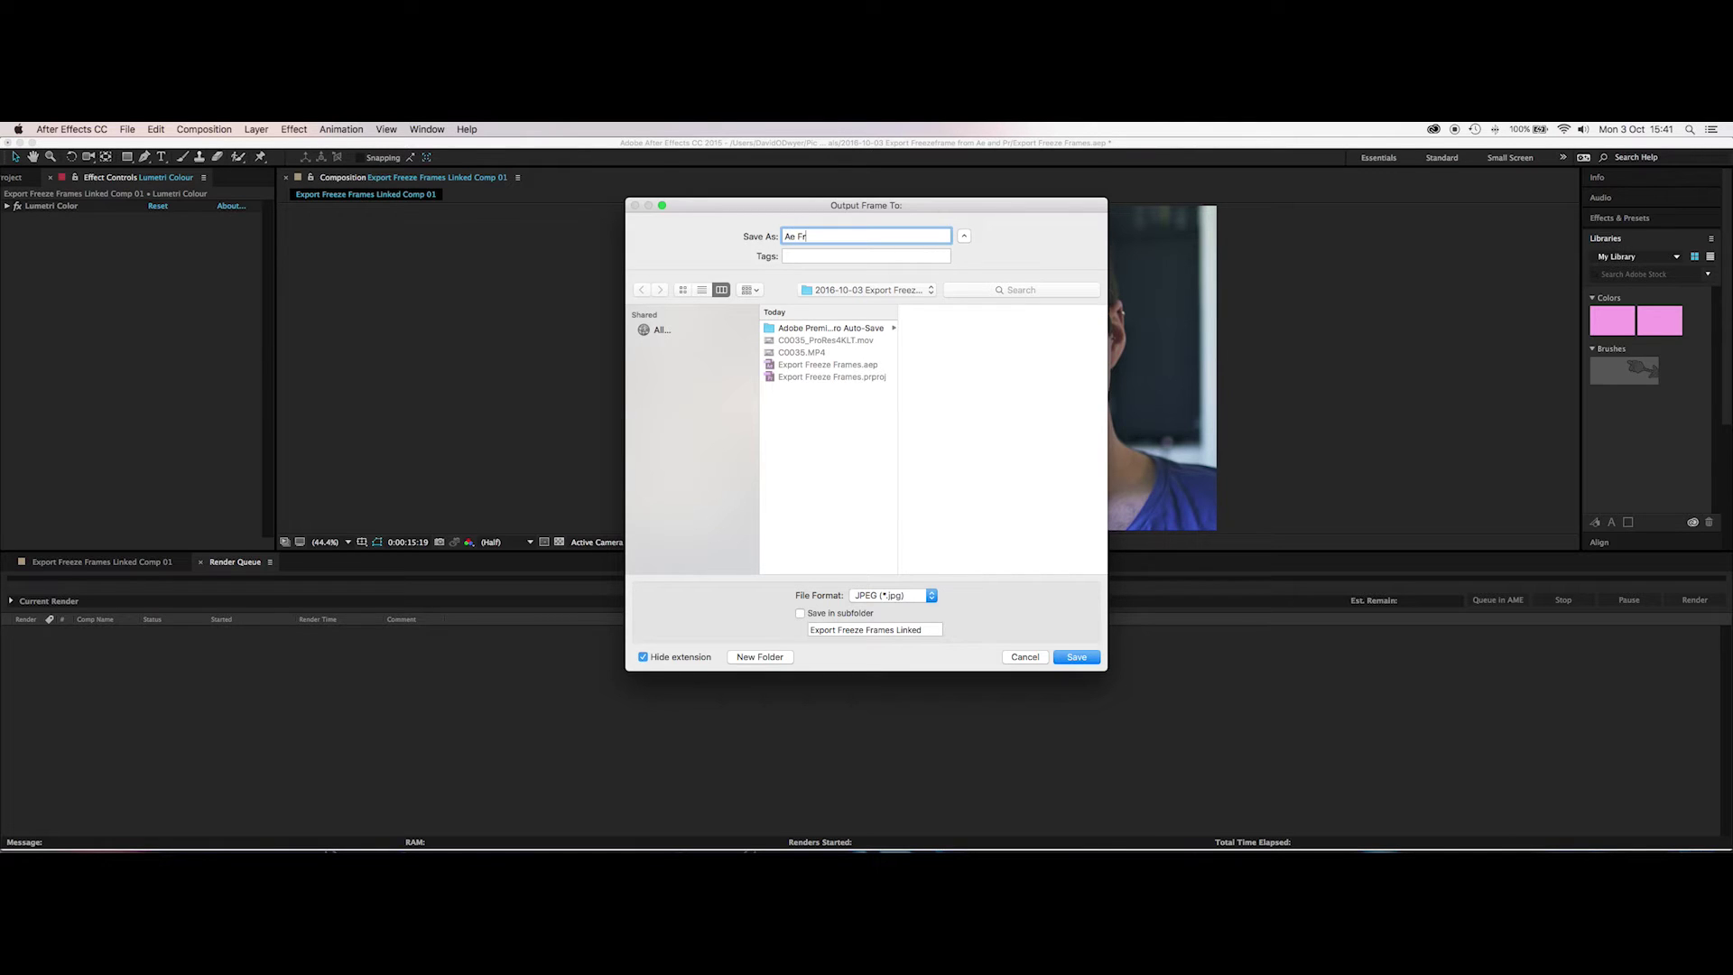
type("eeze Frame")
Keep JPEG format, set the subfolder name to 'Freeze Frames', and queue the frame.
left_click(891, 598)
left_click(872, 596)
triple_click(913, 630)
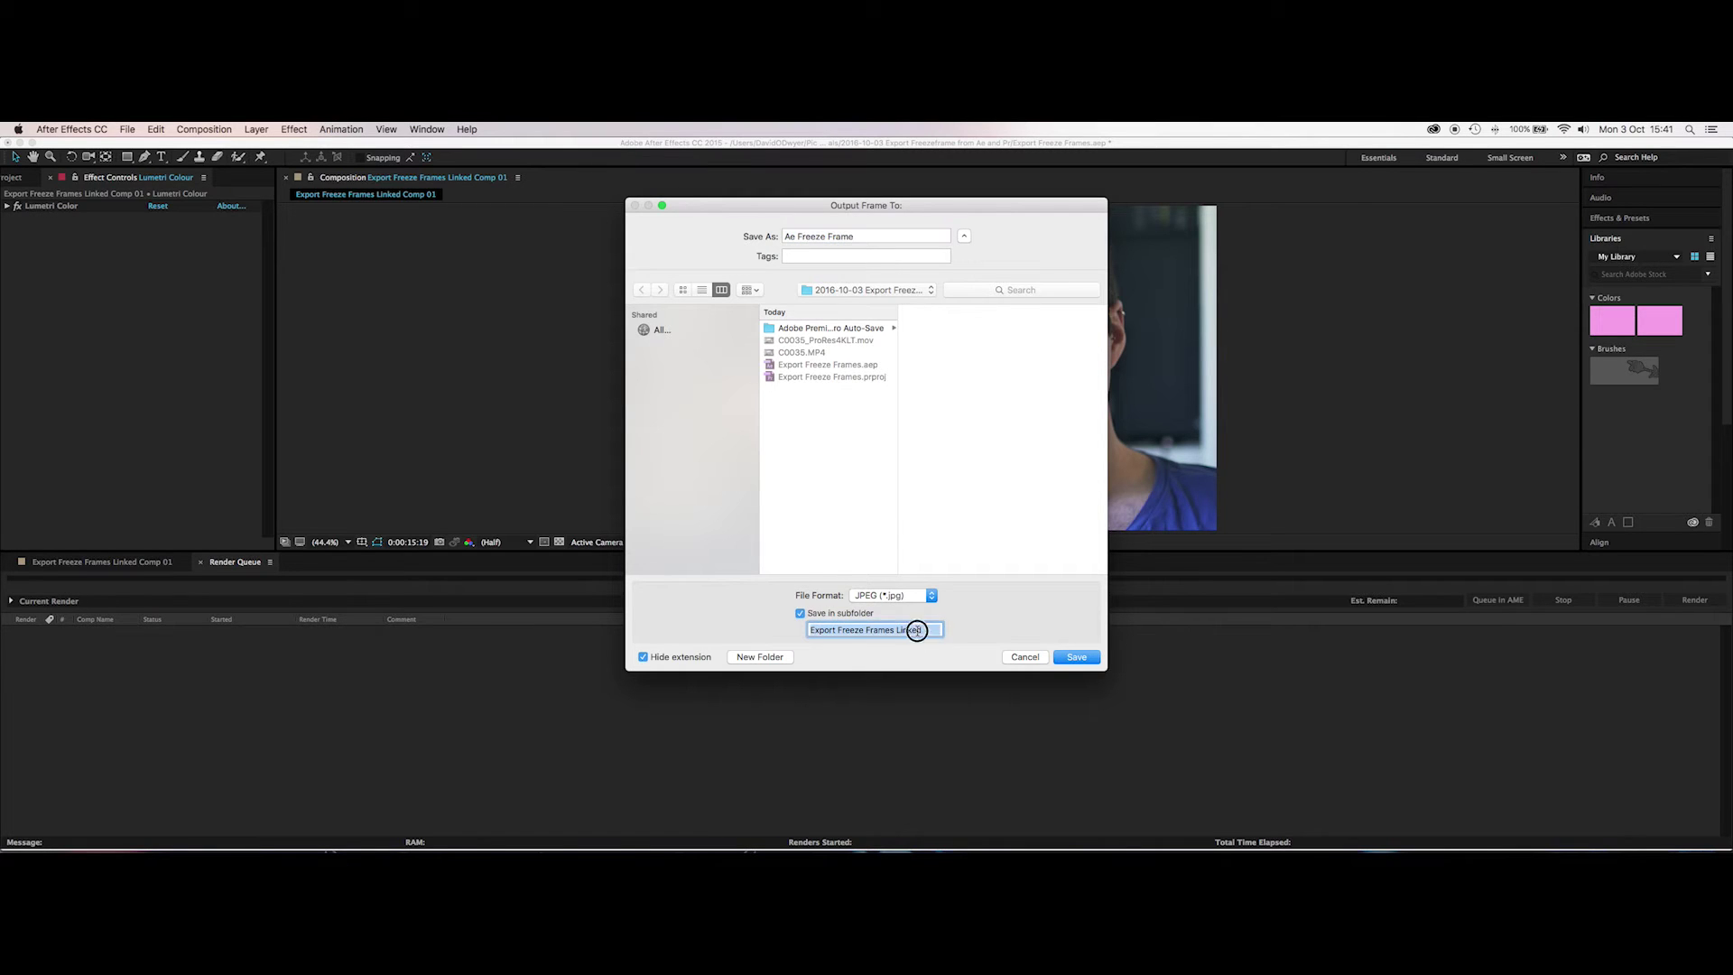
type("Freeze Frames")
key("Return")
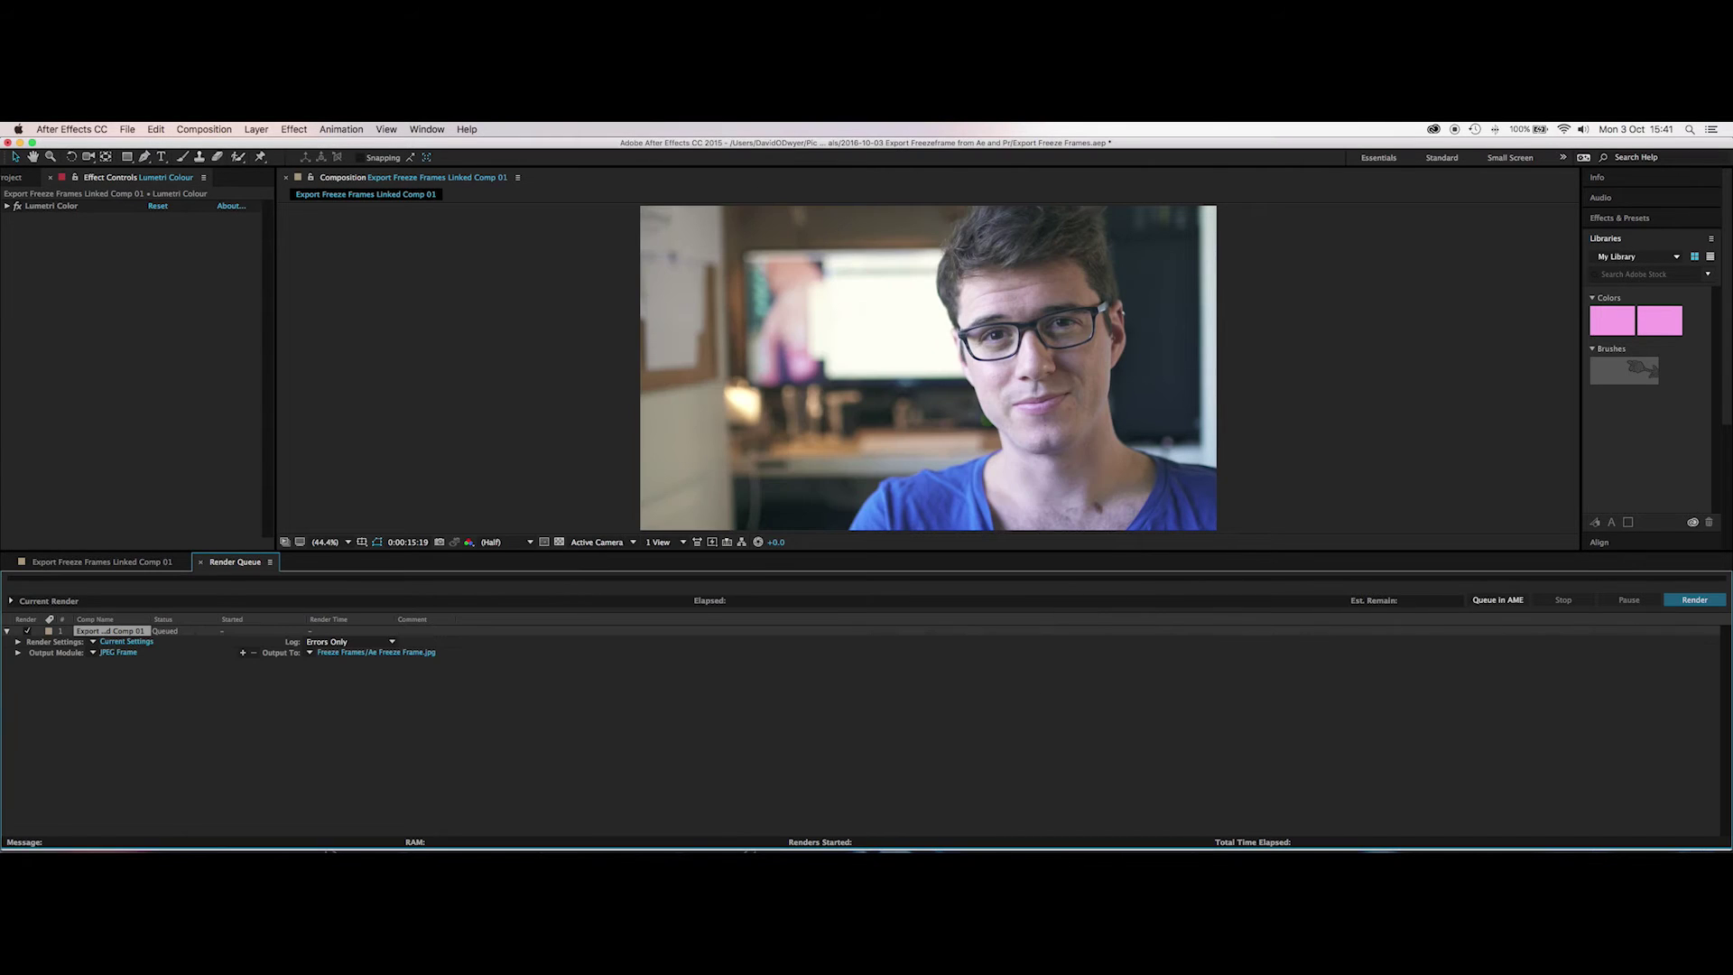
Keep JPEG Sequence in the output module settings and render the queued frame until Done.
left_click(112, 653)
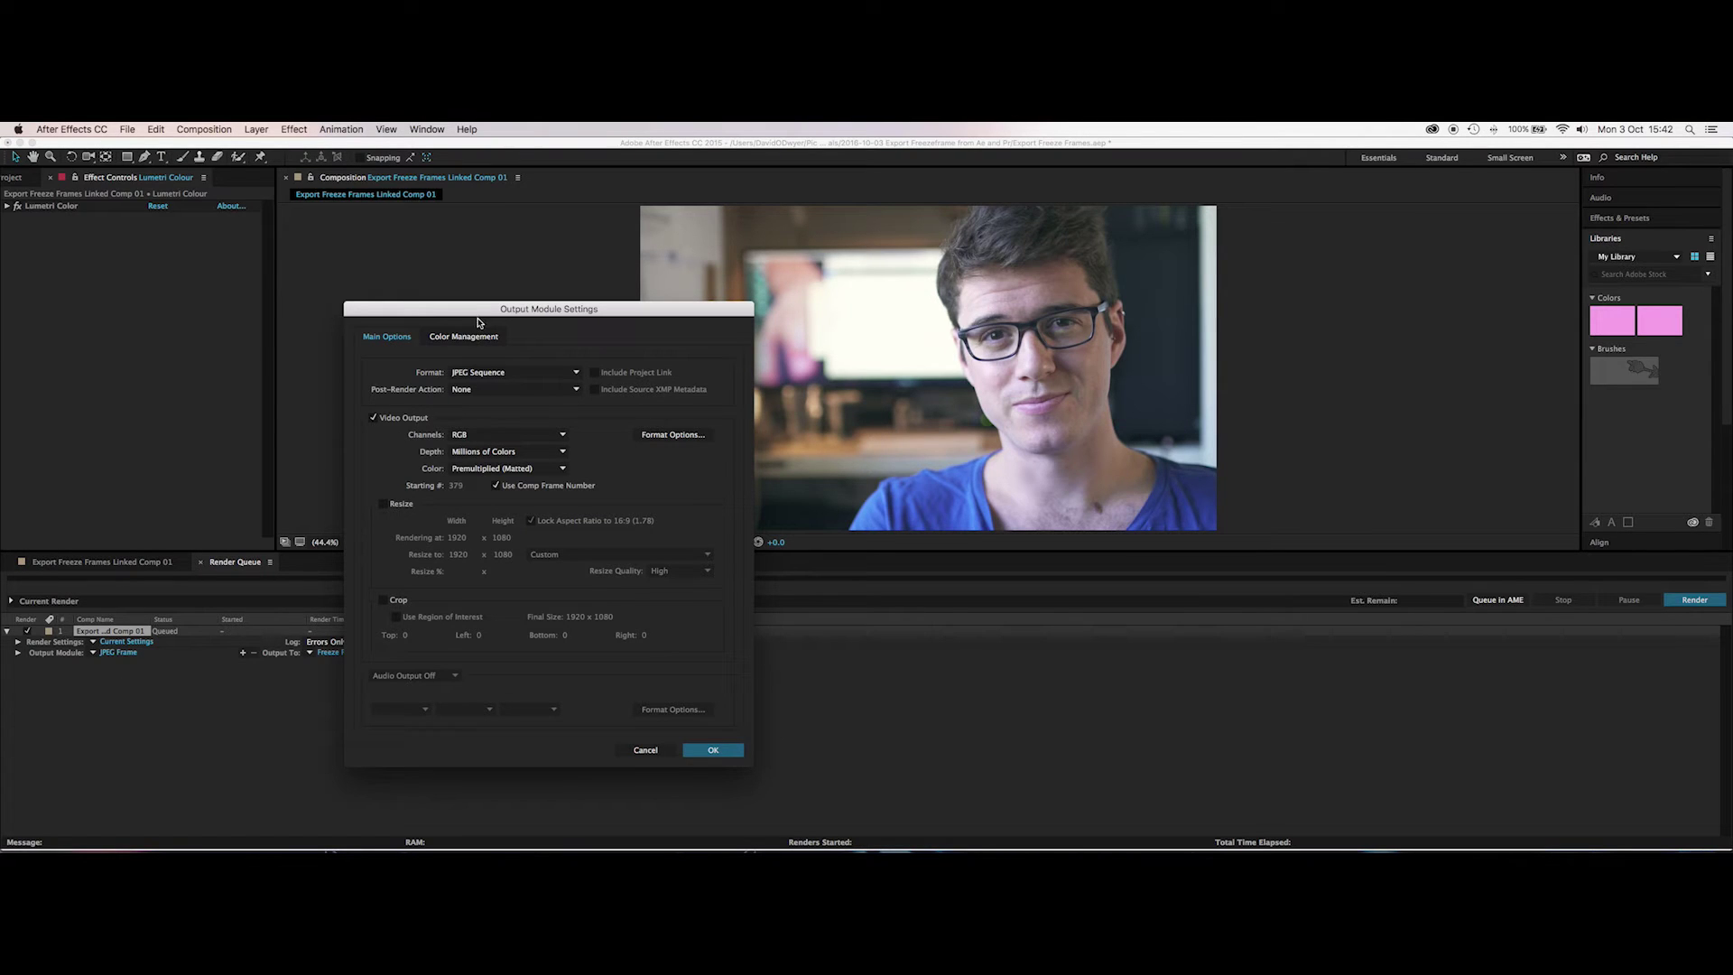
left_click(465, 377)
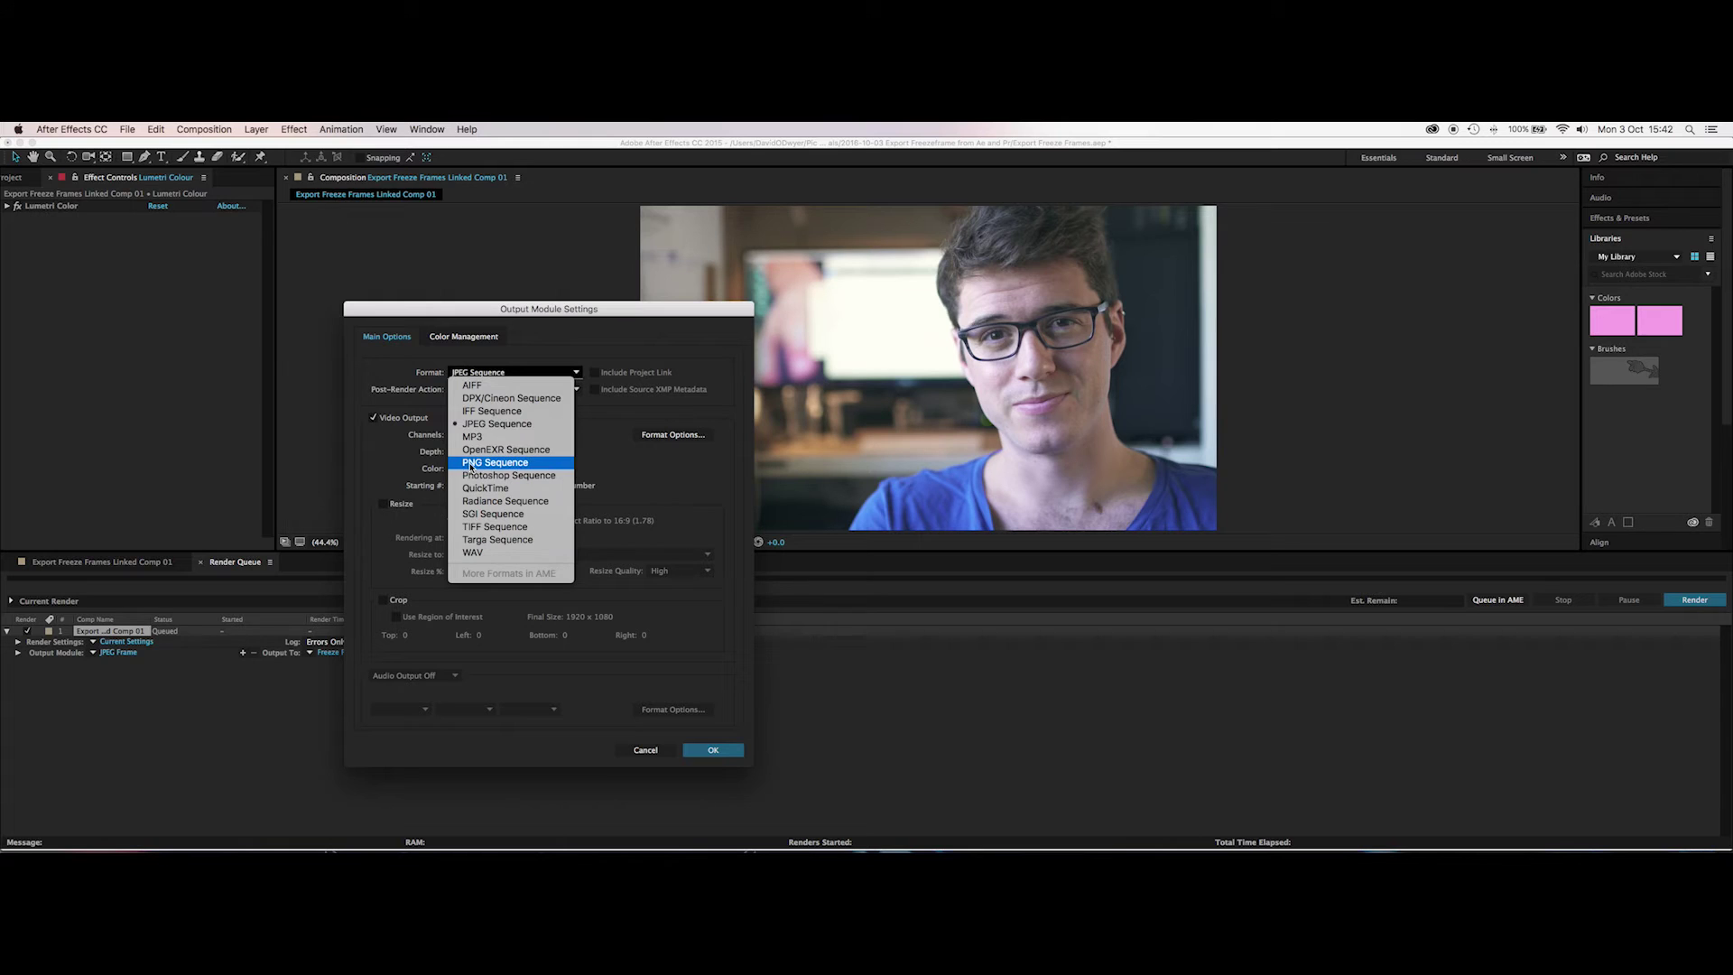
left_click(686, 481)
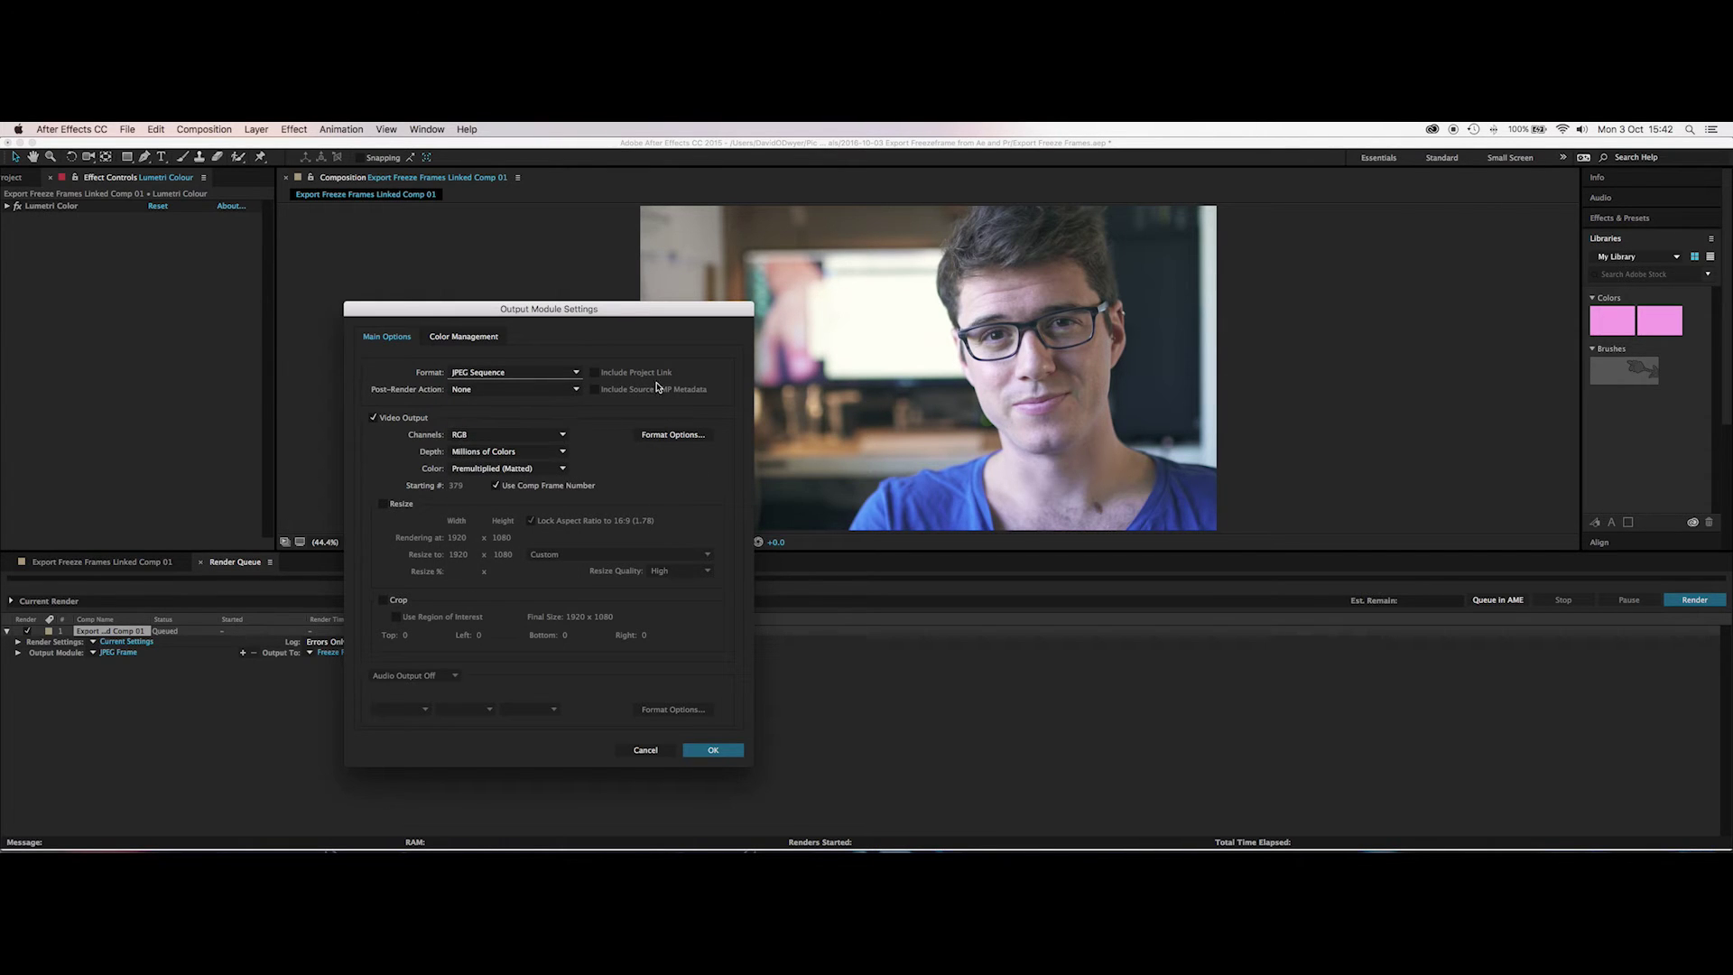
left_click(713, 749)
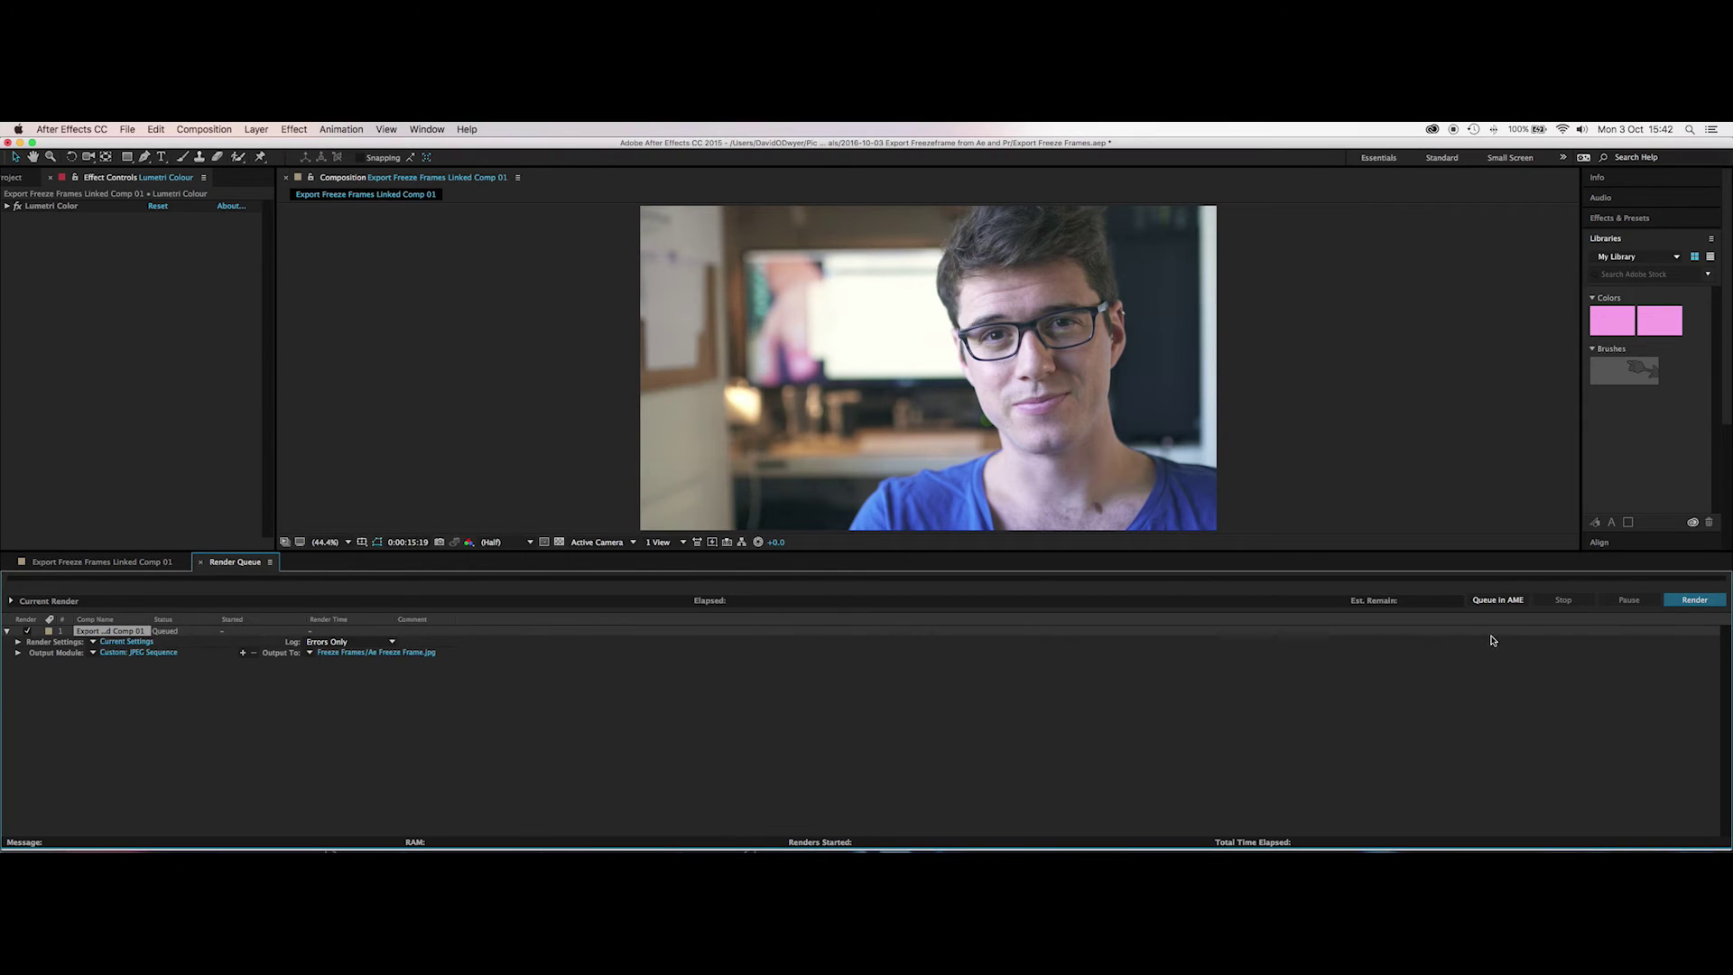
left_click(1695, 600)
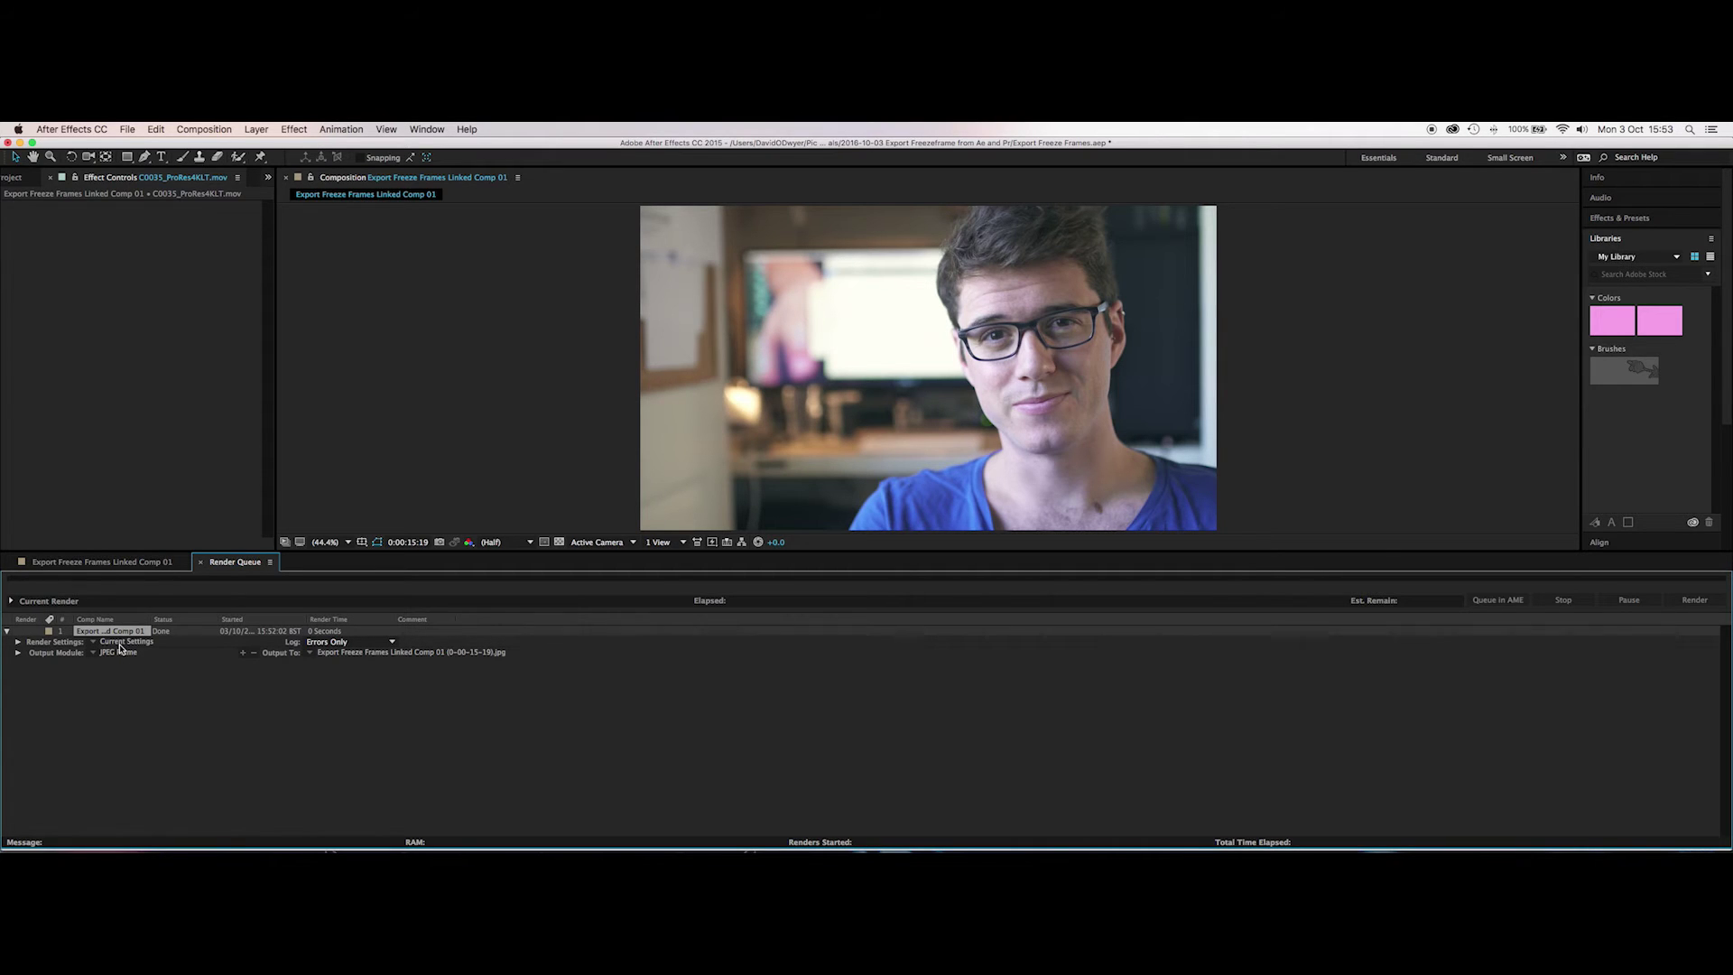
left_click(158, 130)
Create a new output module template from the Output Module Templates dialog.
mouse_move(216, 455)
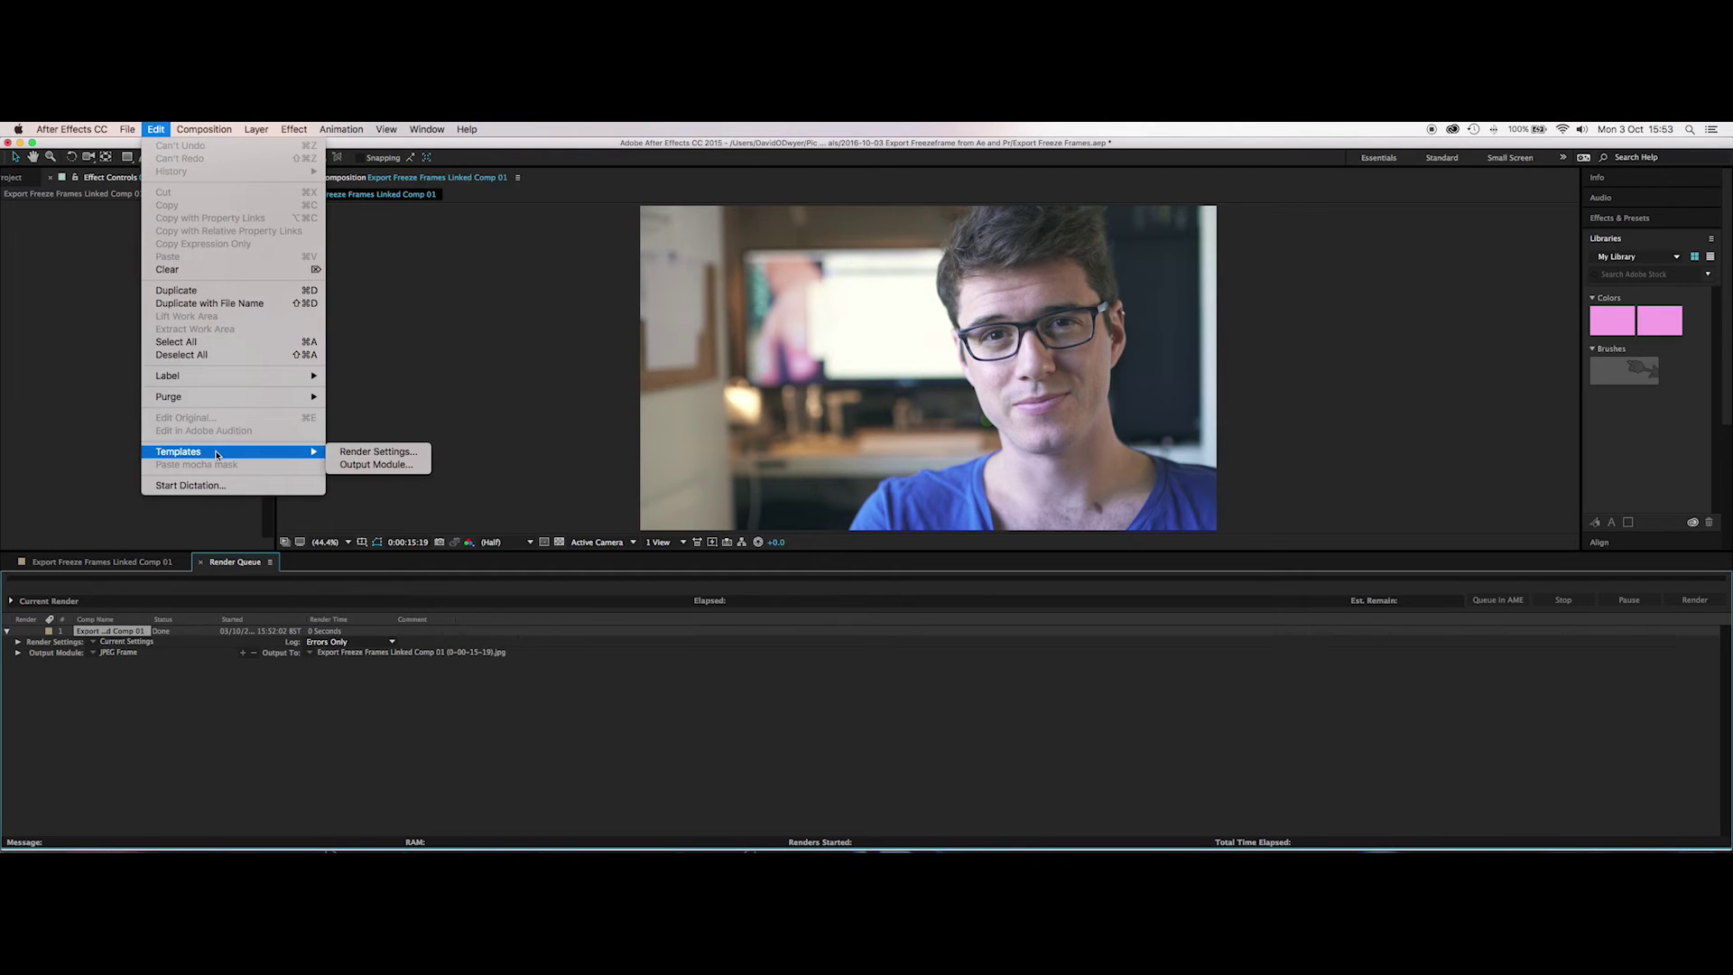
left_click(386, 466)
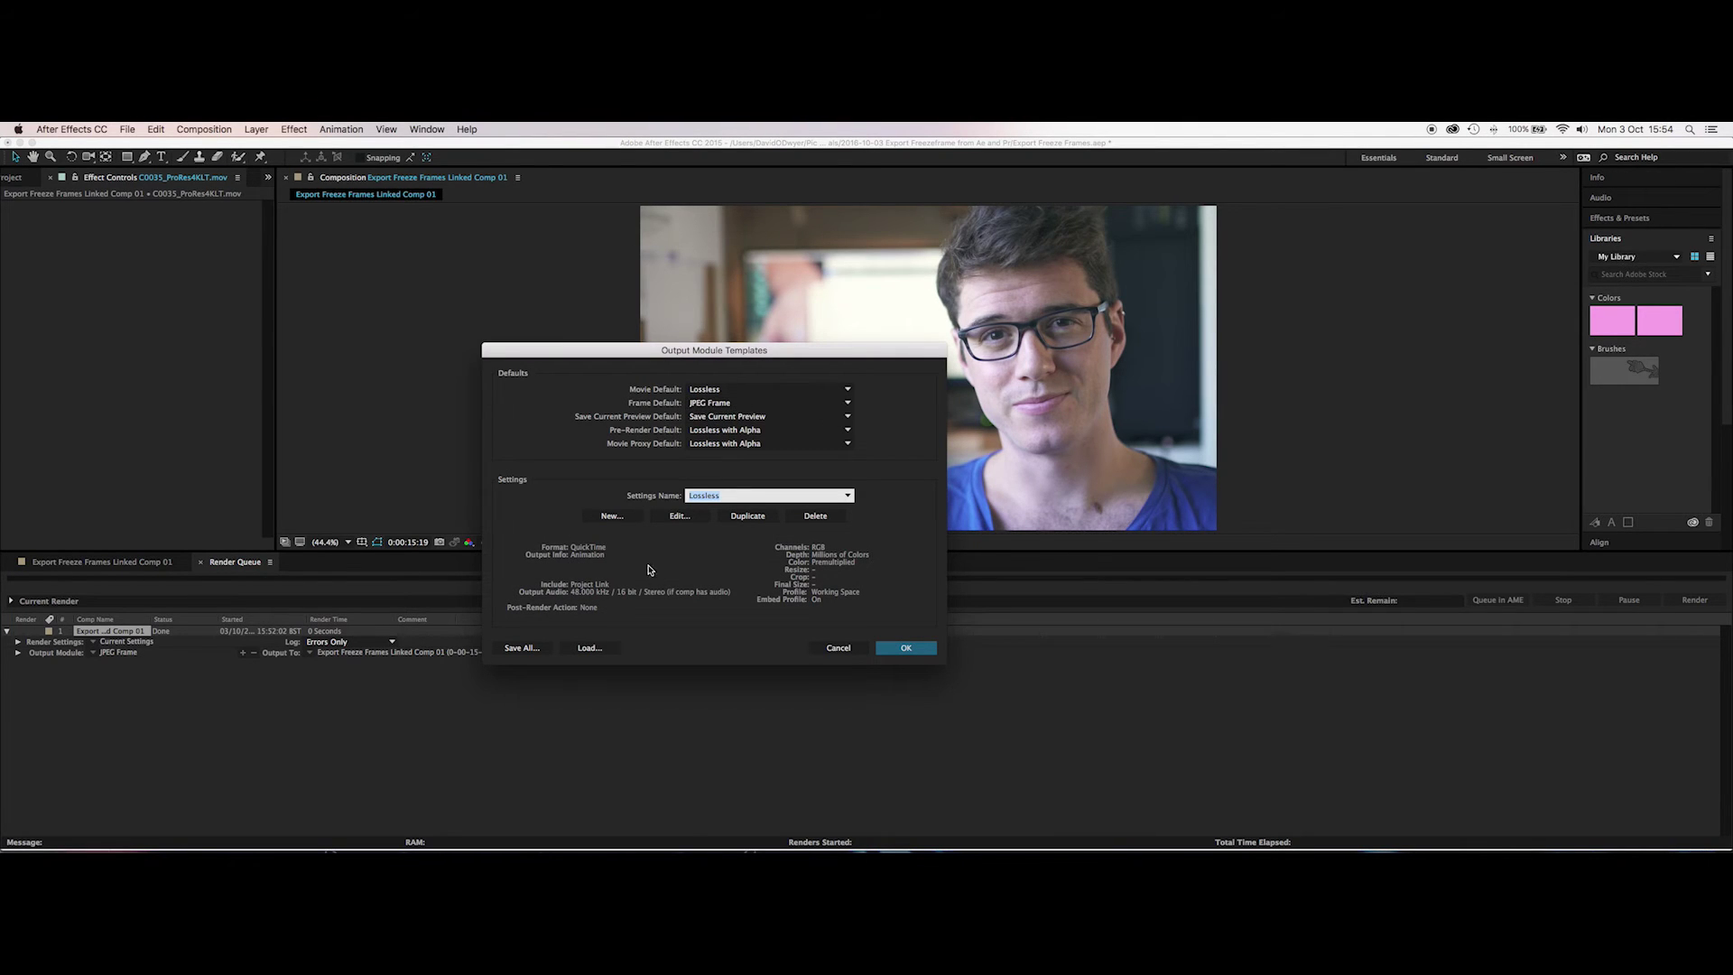
left_click(845, 497)
left_click(905, 492)
left_click(622, 519)
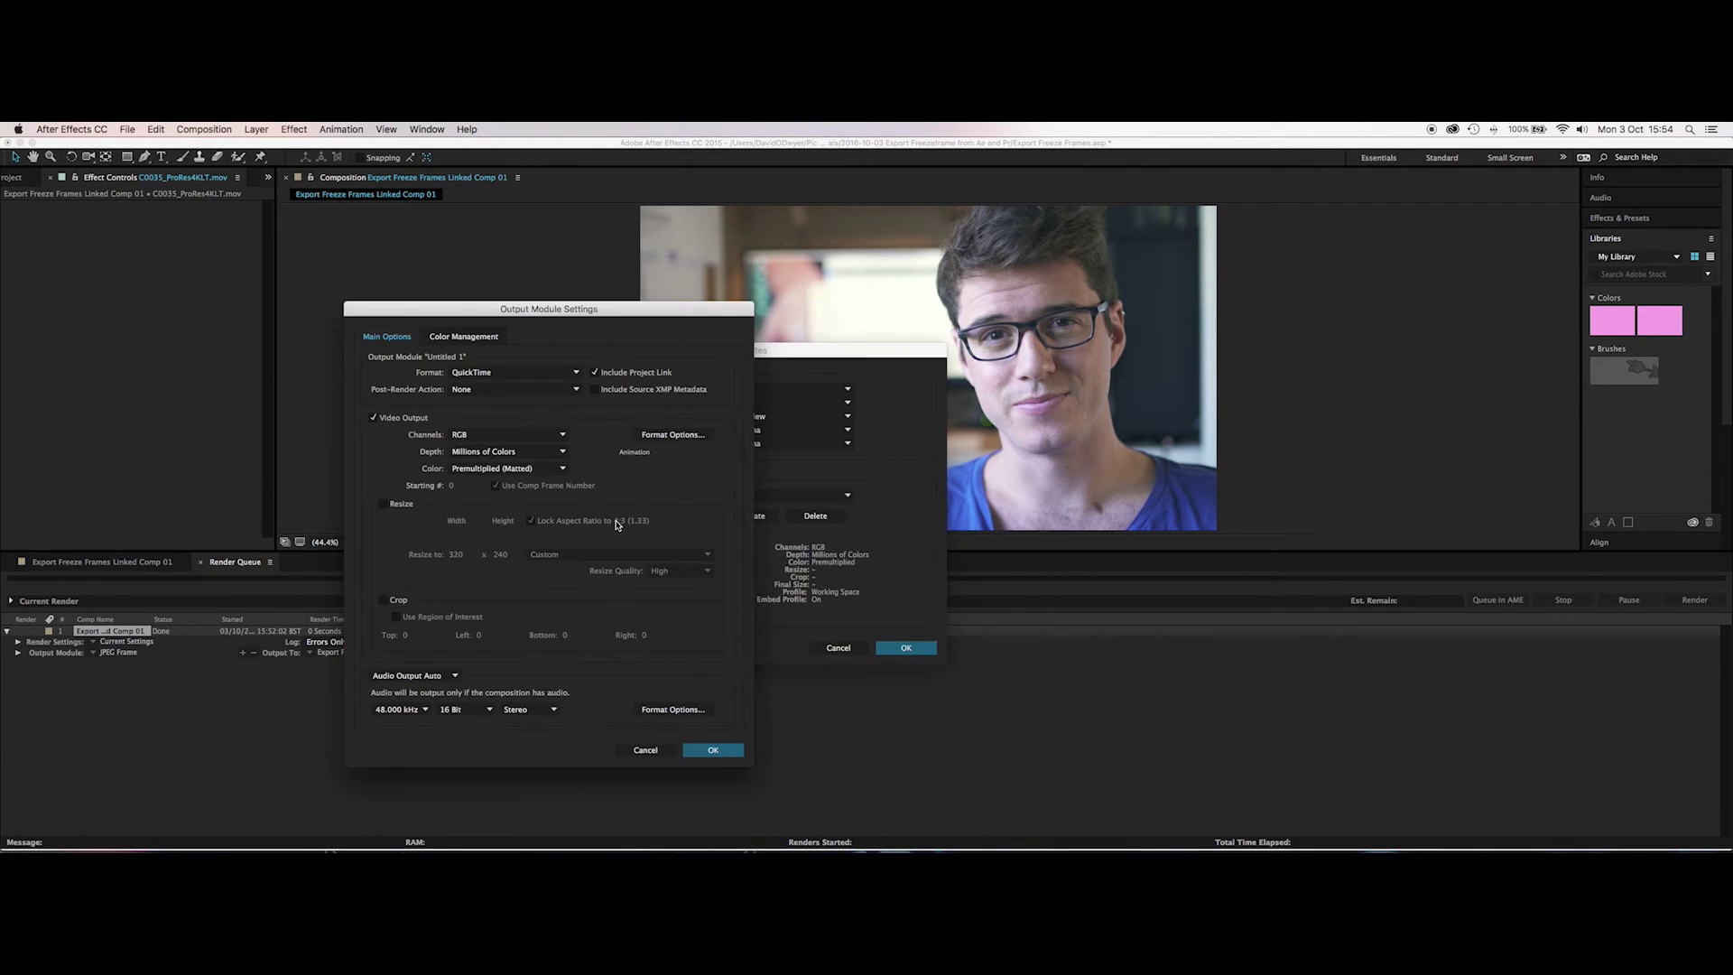
Set the template's format to TIFF Sequence with post-render action None and default TIFF options.
left_click(473, 374)
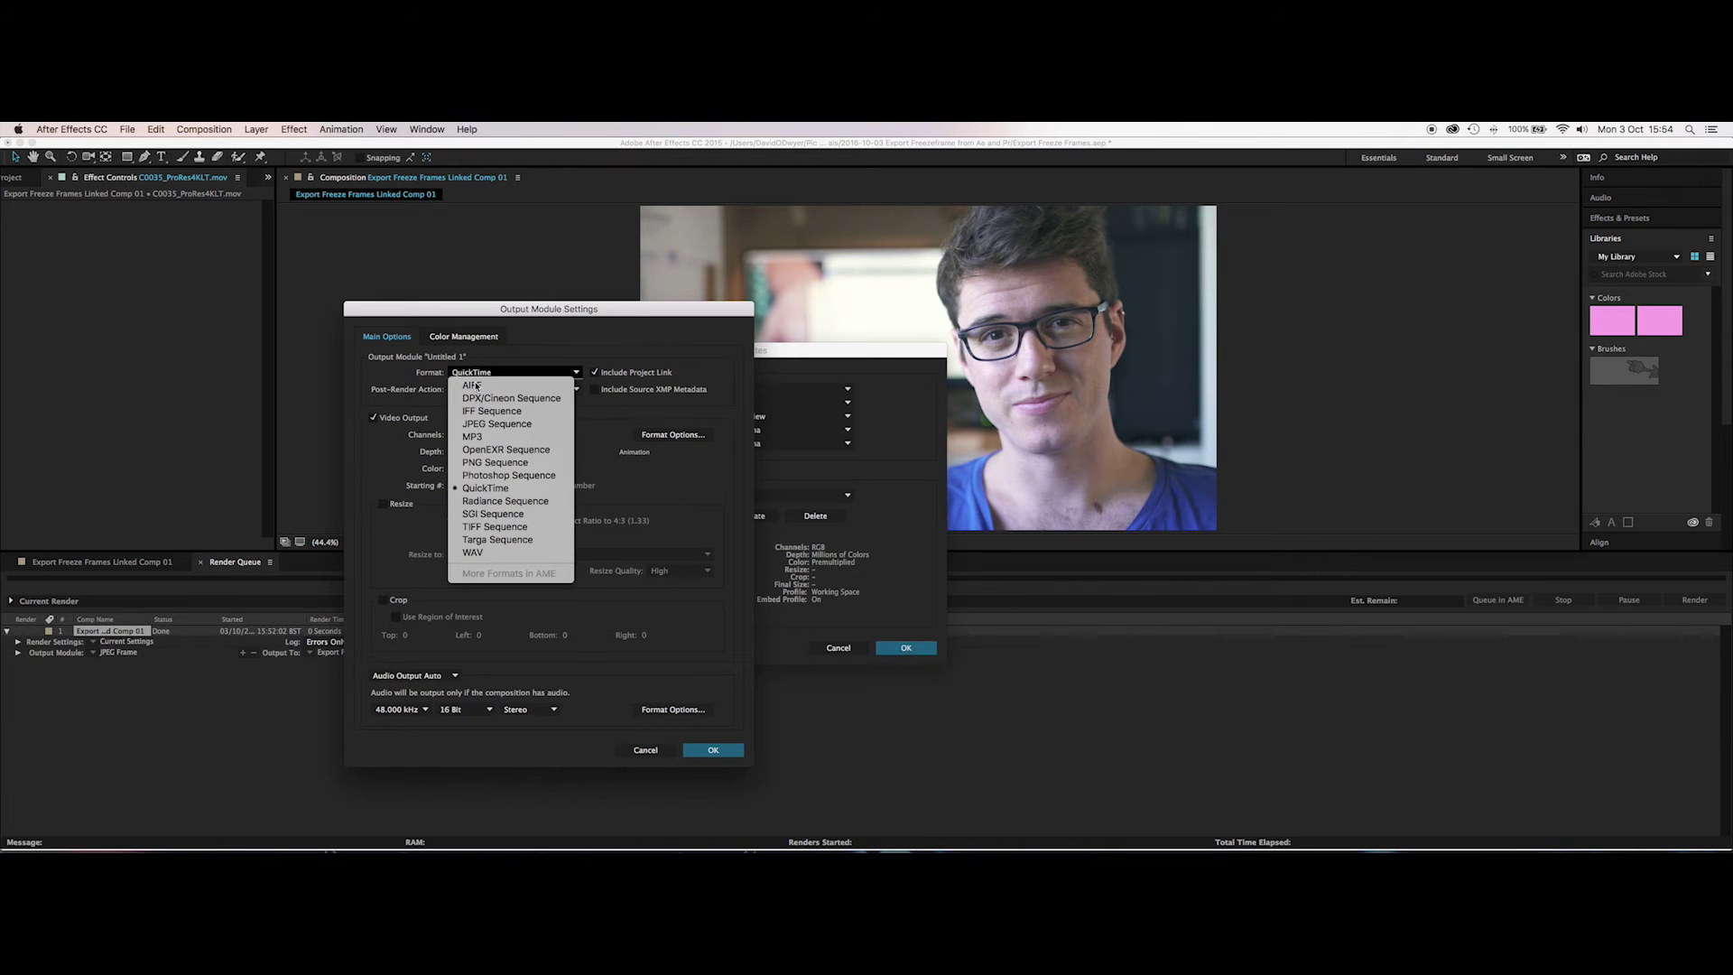
left_click(495, 526)
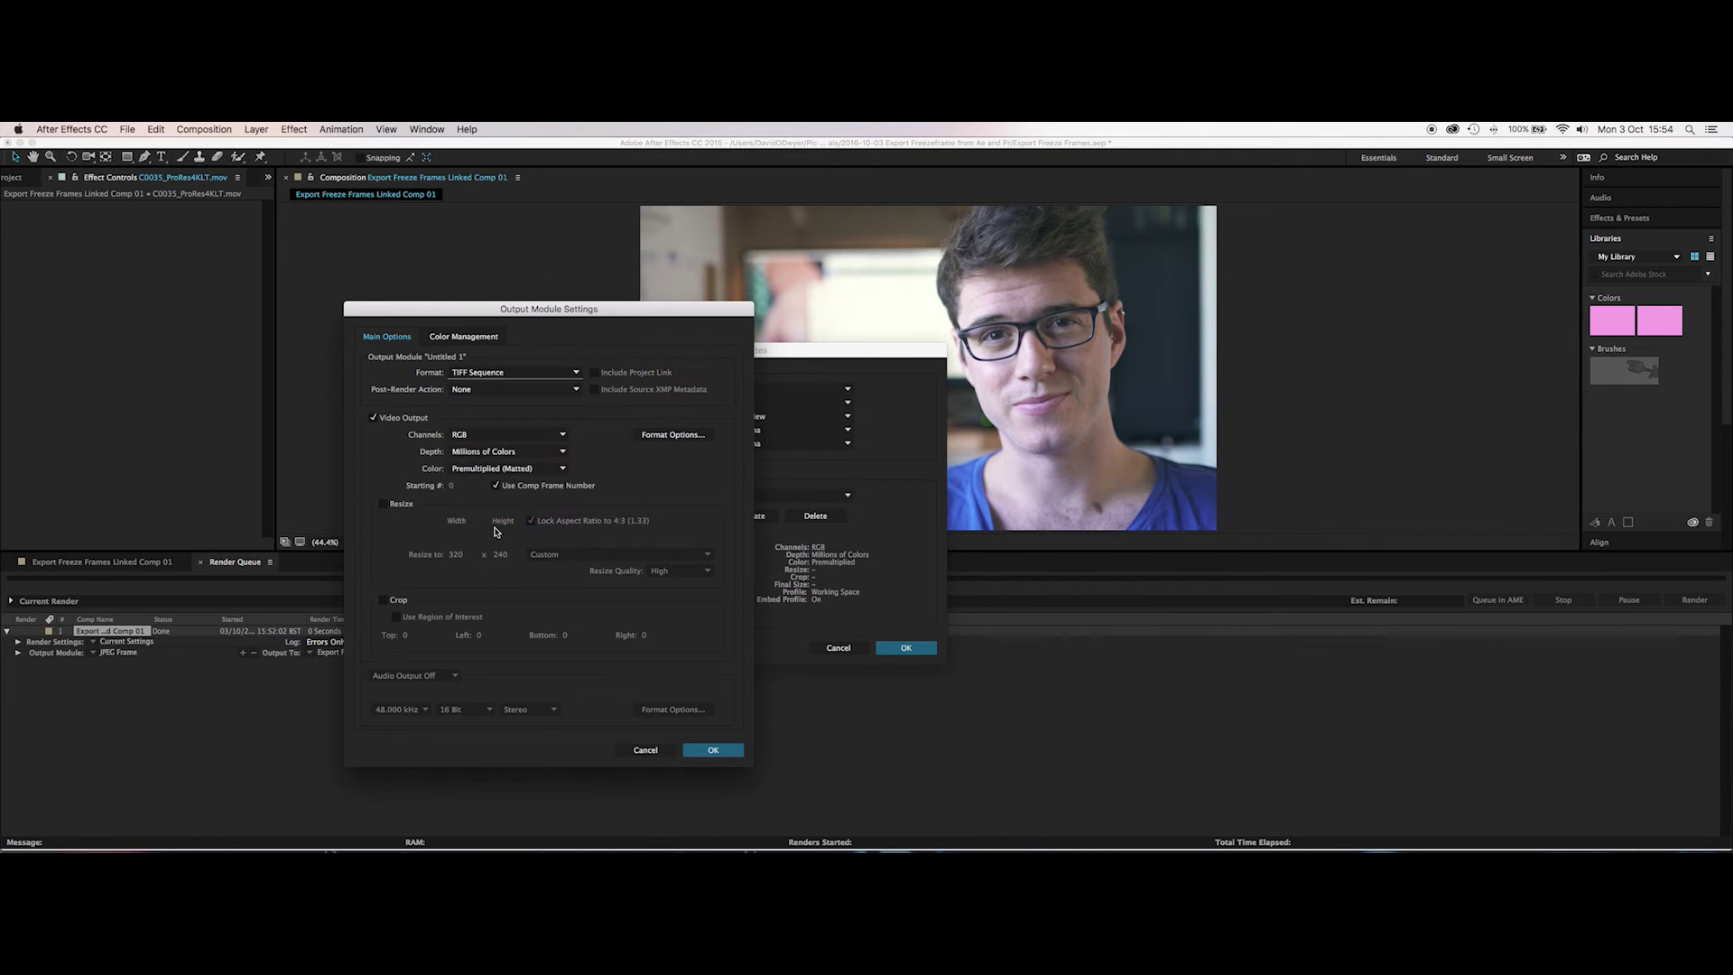
left_click(472, 392)
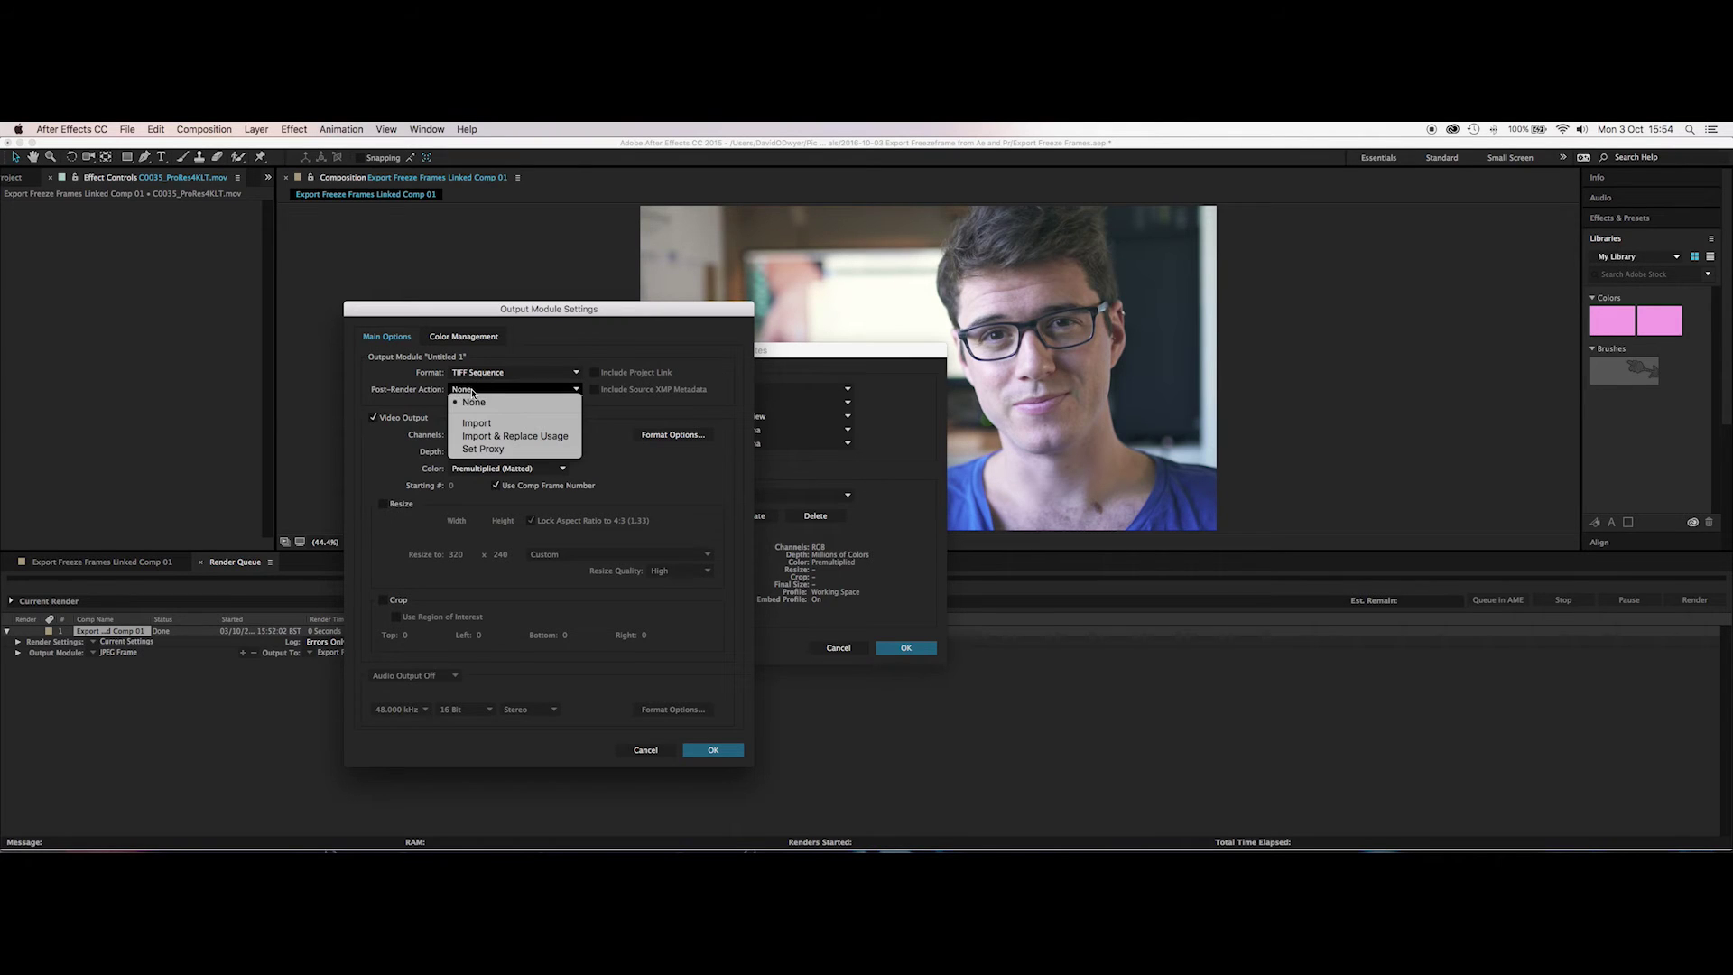
left_click(422, 403)
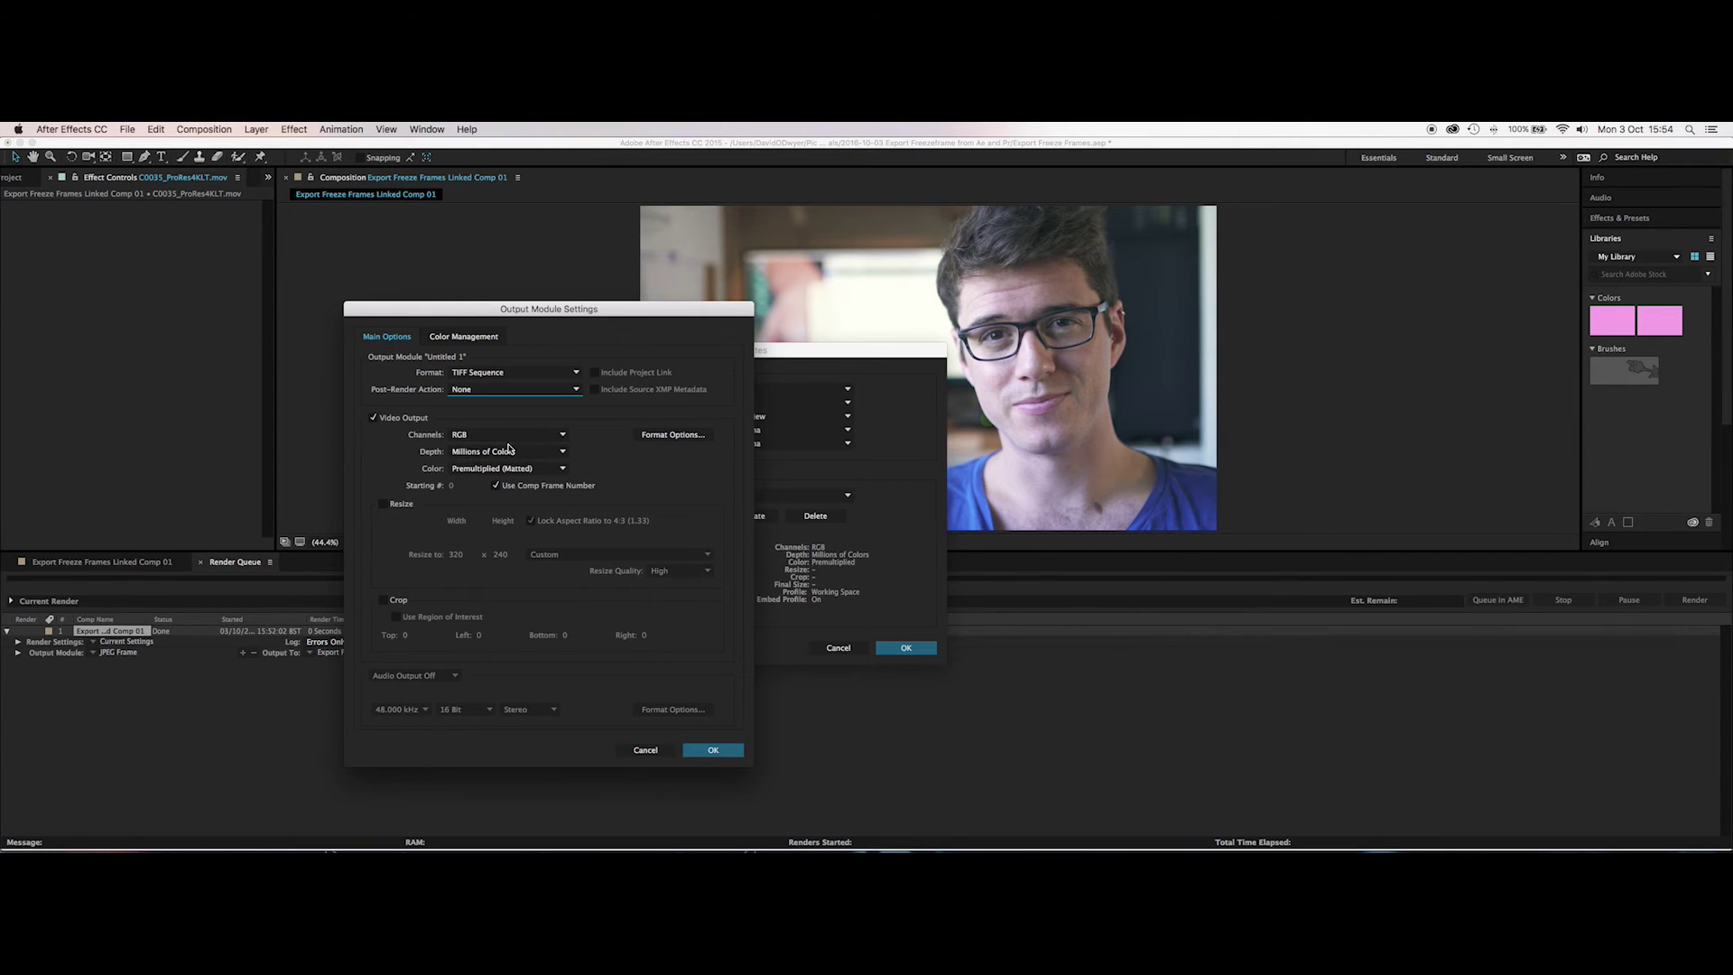
left_click(672, 434)
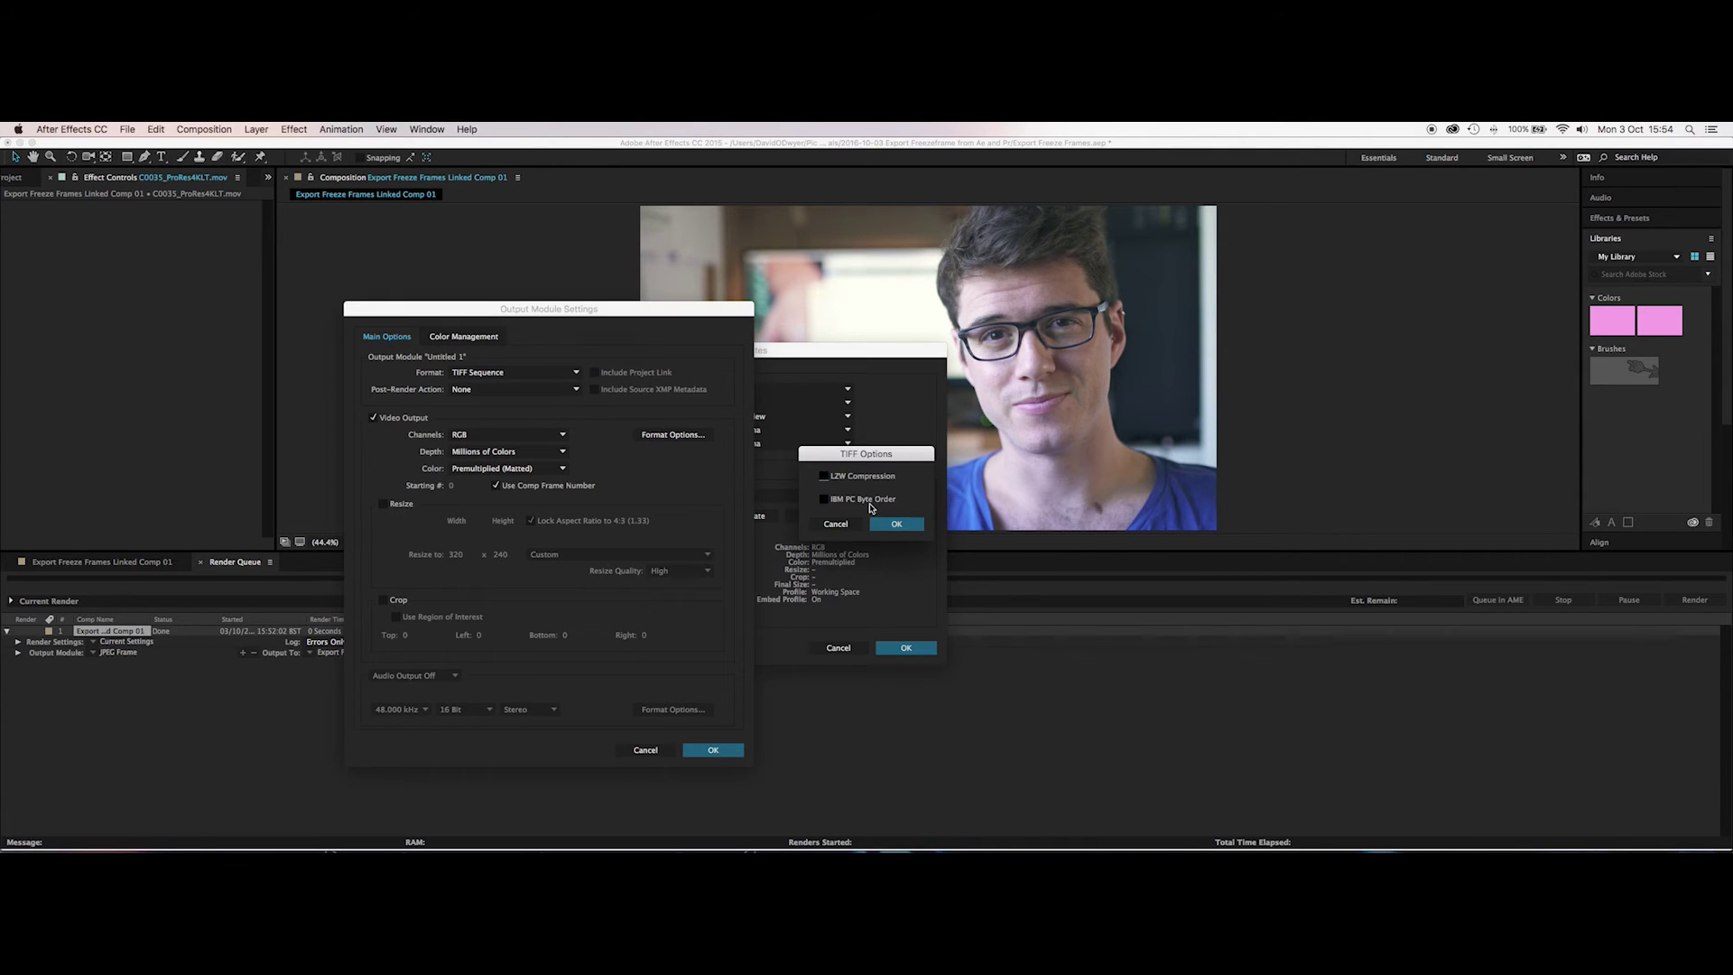
left_click(837, 525)
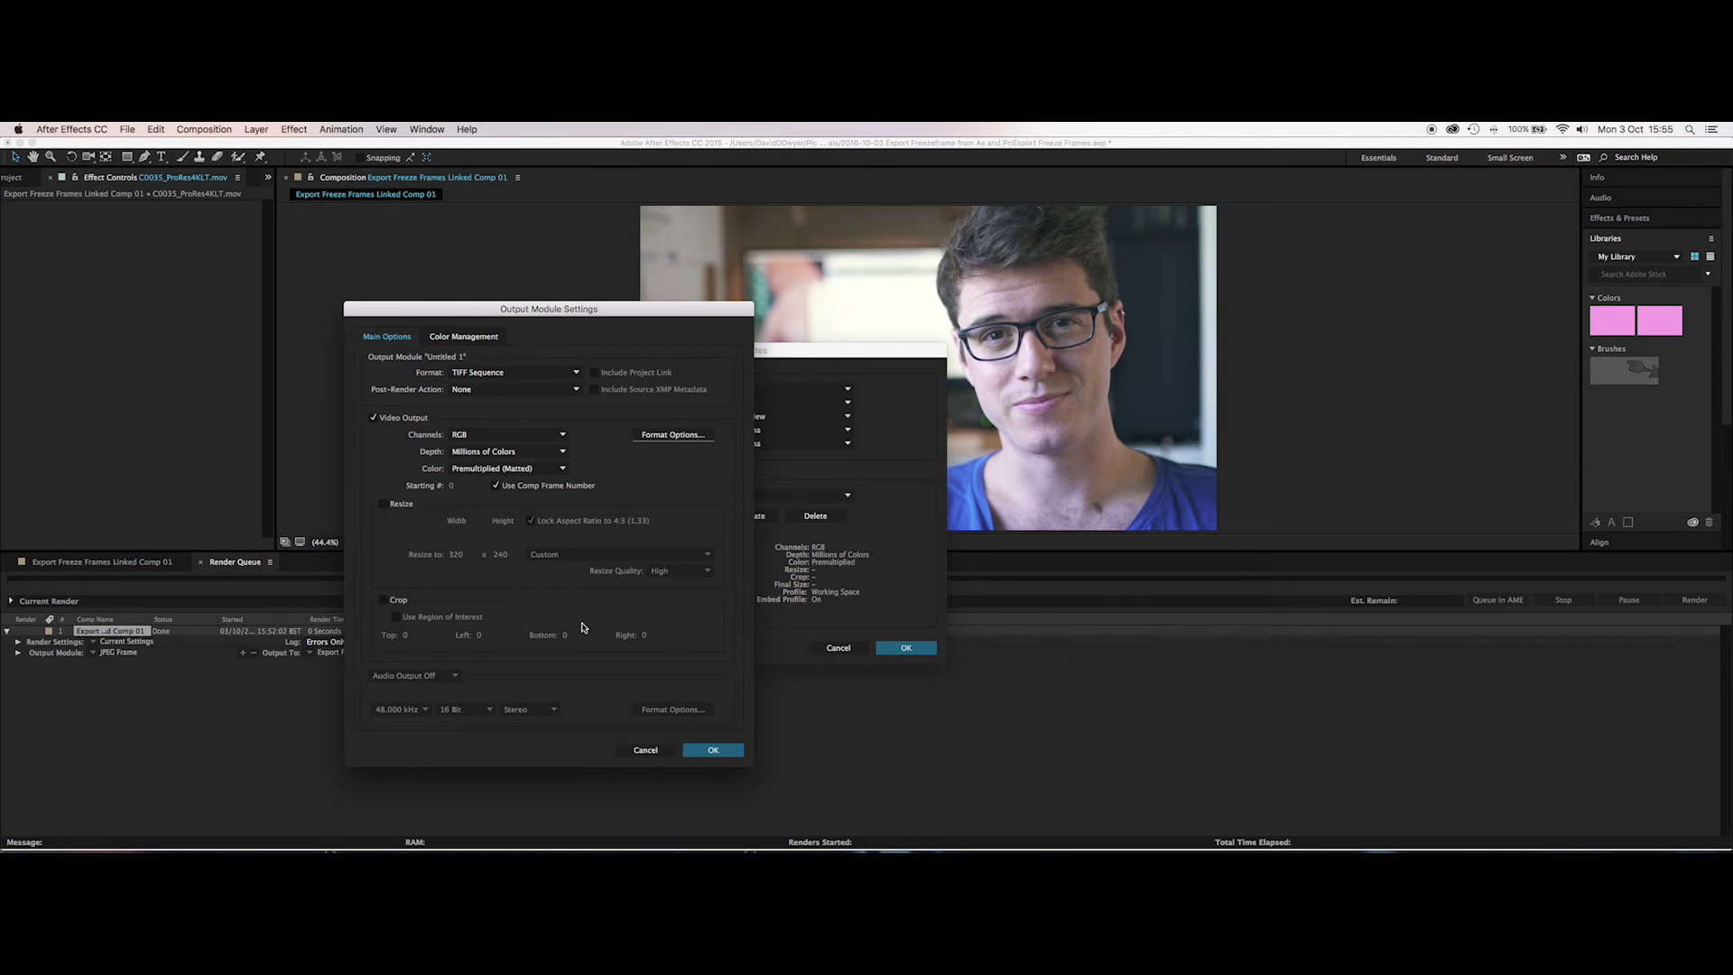
left_click(714, 750)
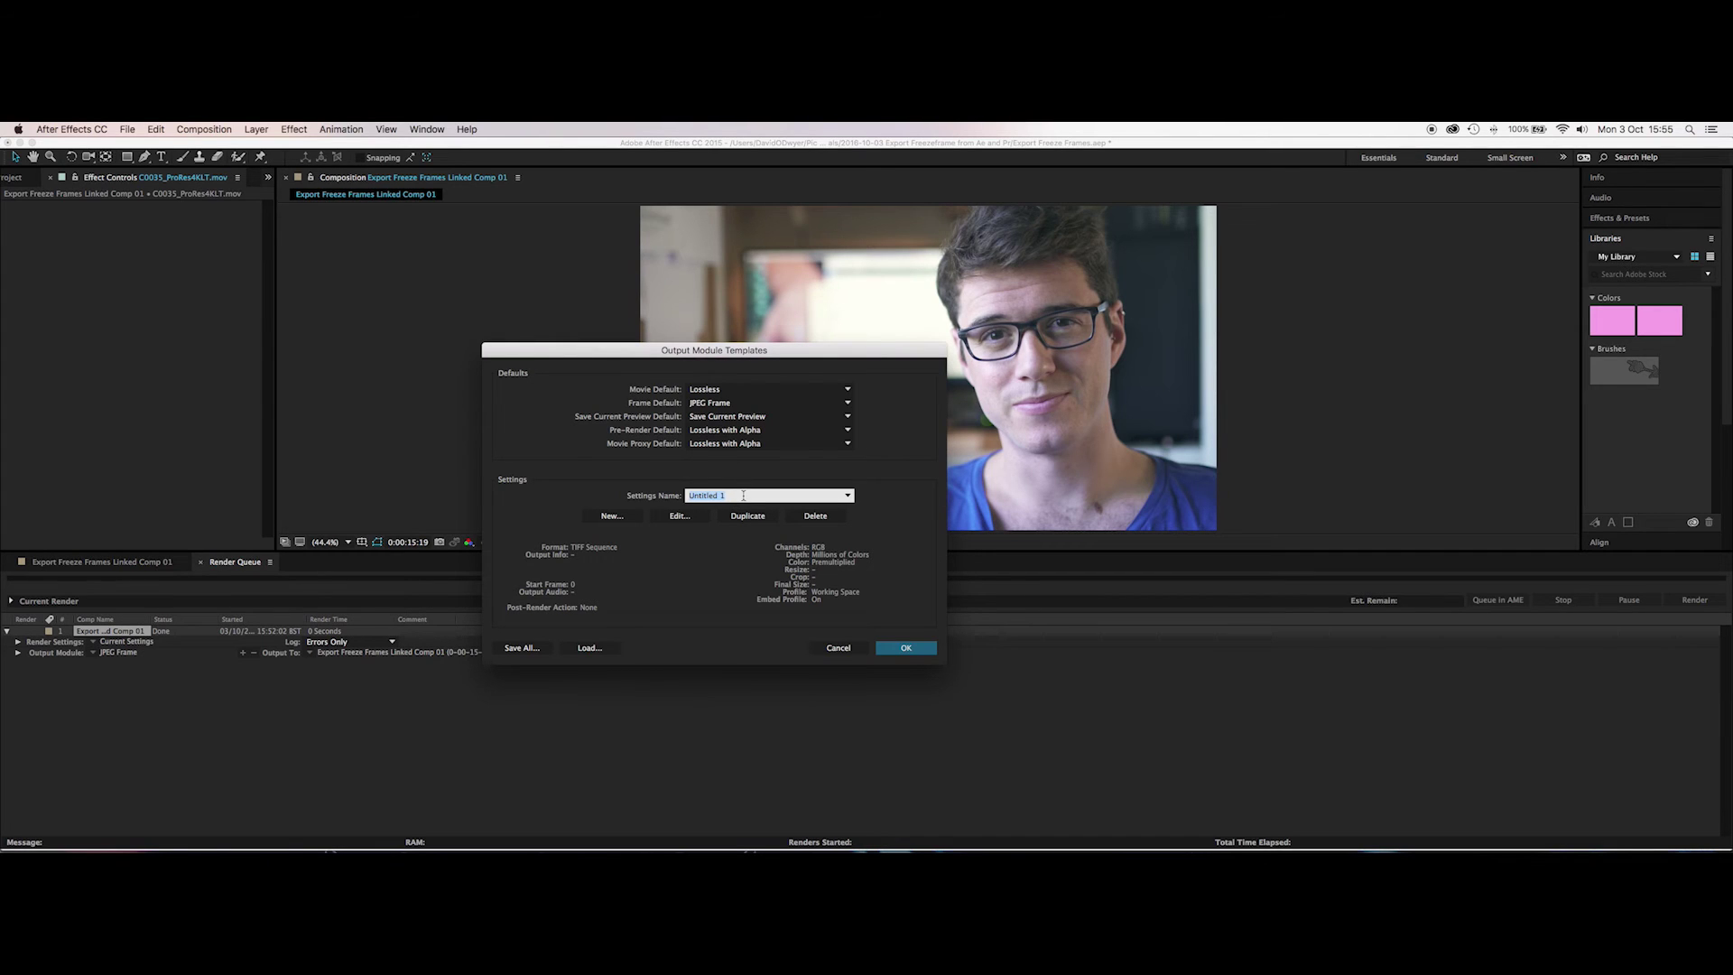
Name the template 'TIFF Frame', make it the Frame Default, and return to the composition timeline.
type("TIFF Frame")
left_click(849, 404)
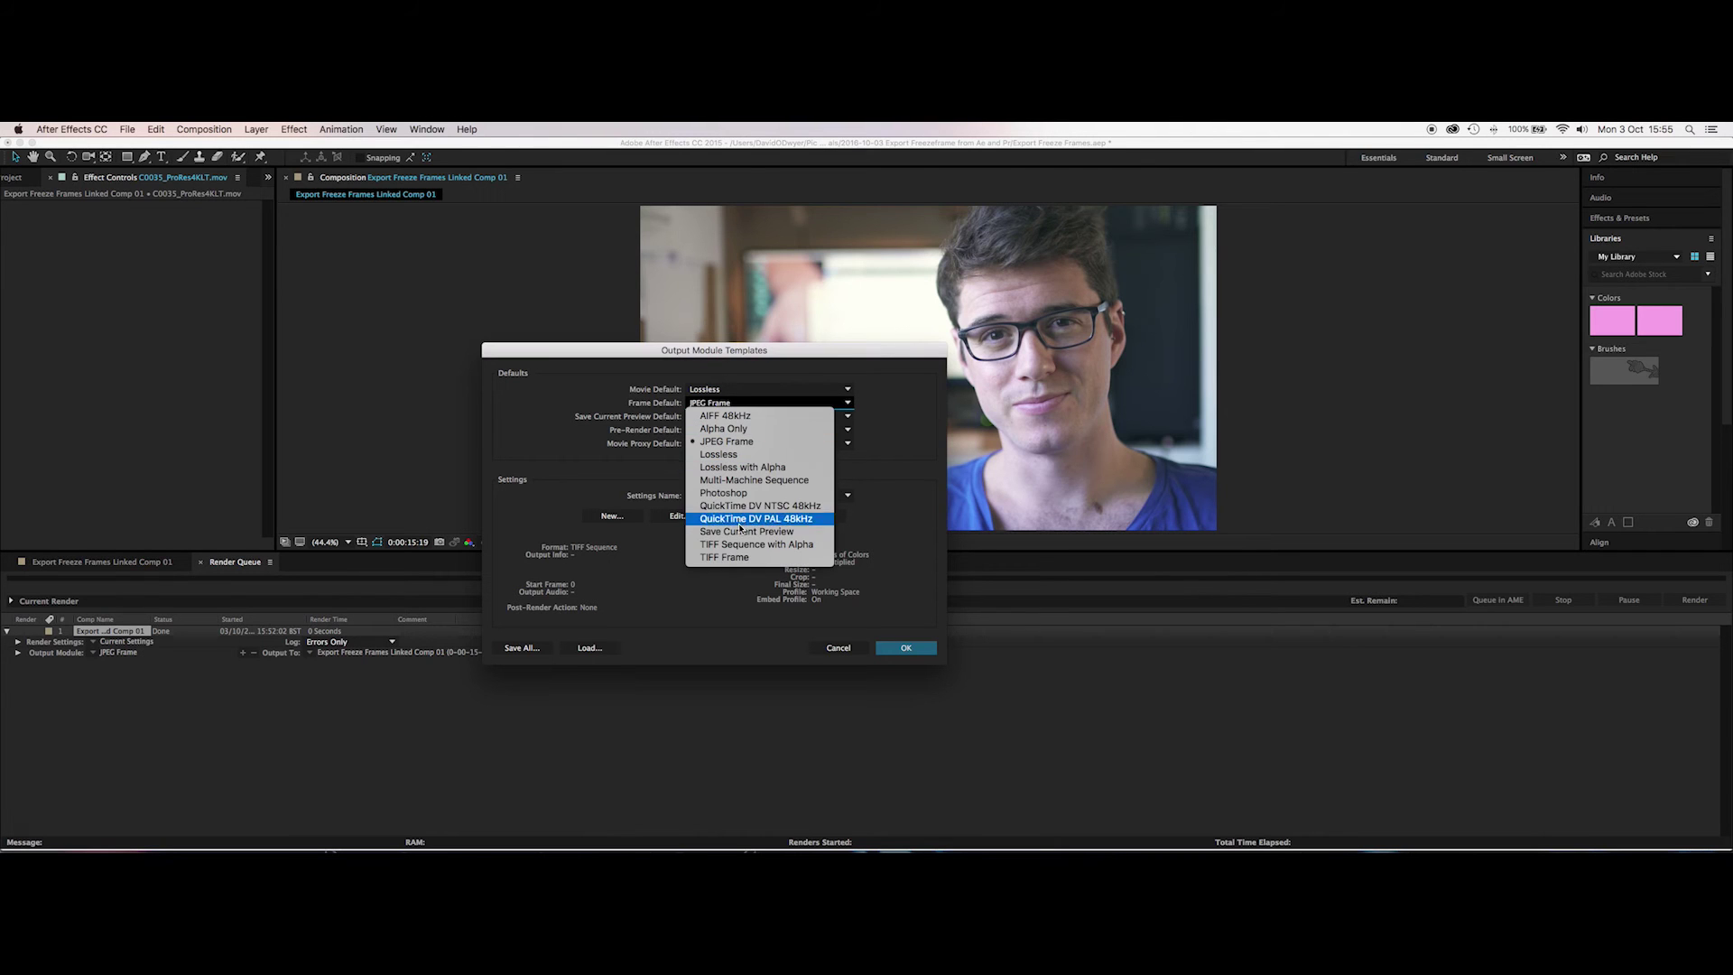
left_click(728, 560)
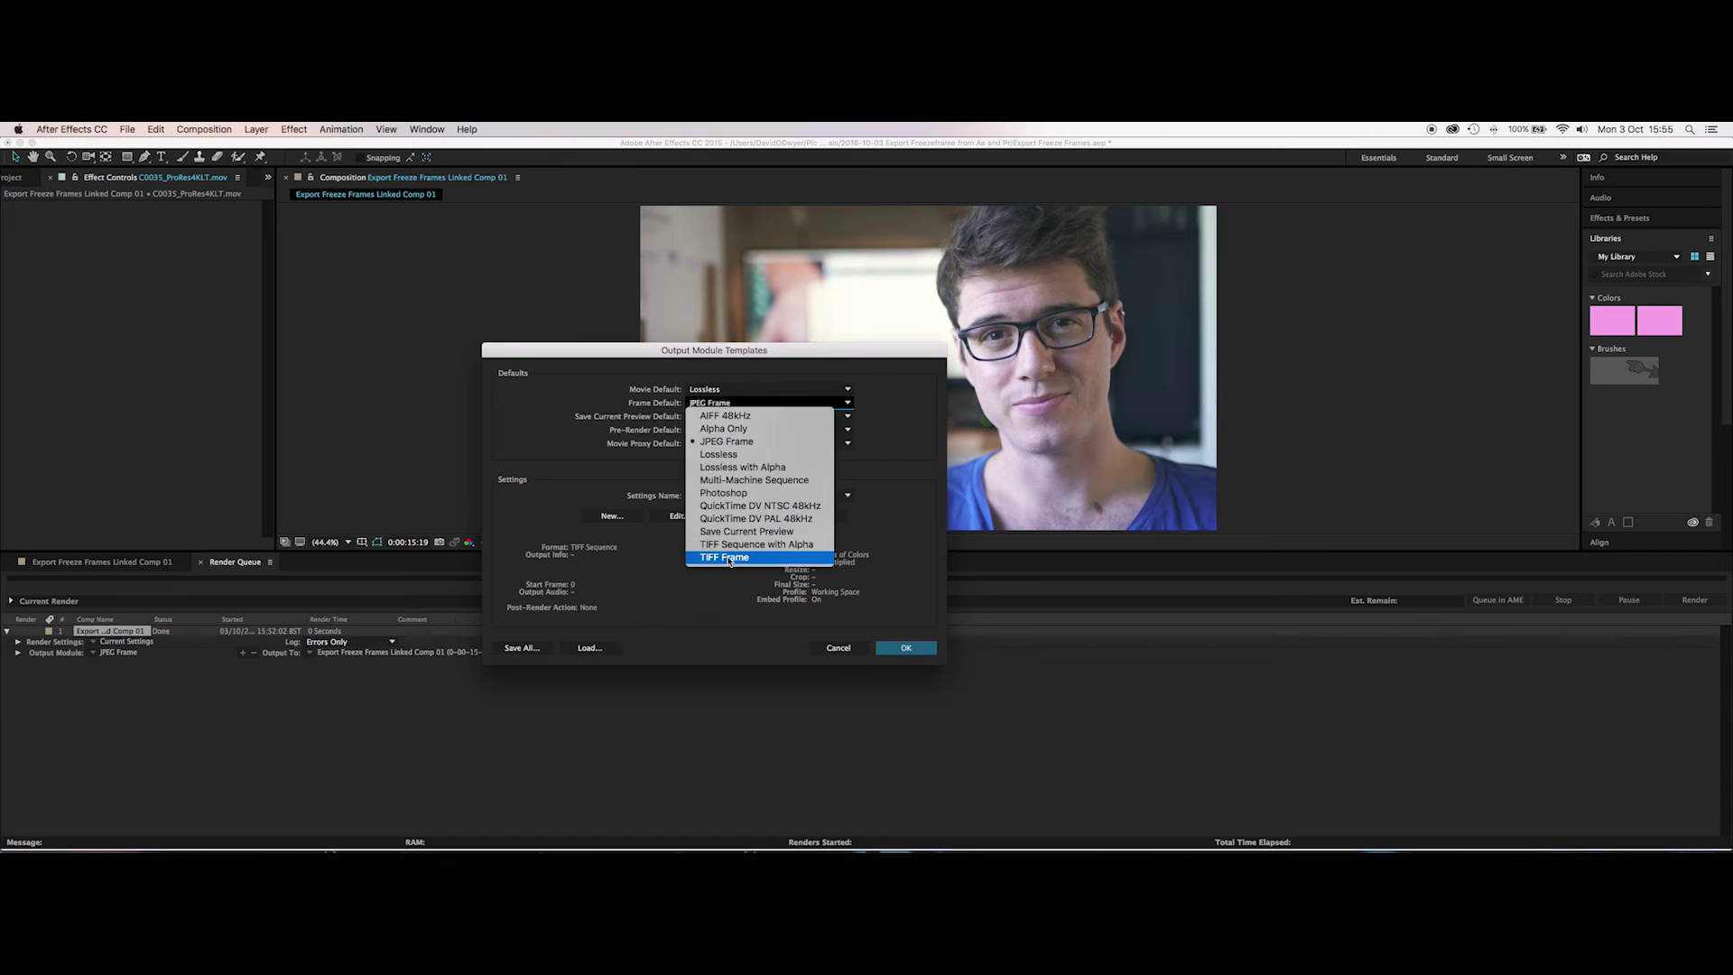
left_click(906, 649)
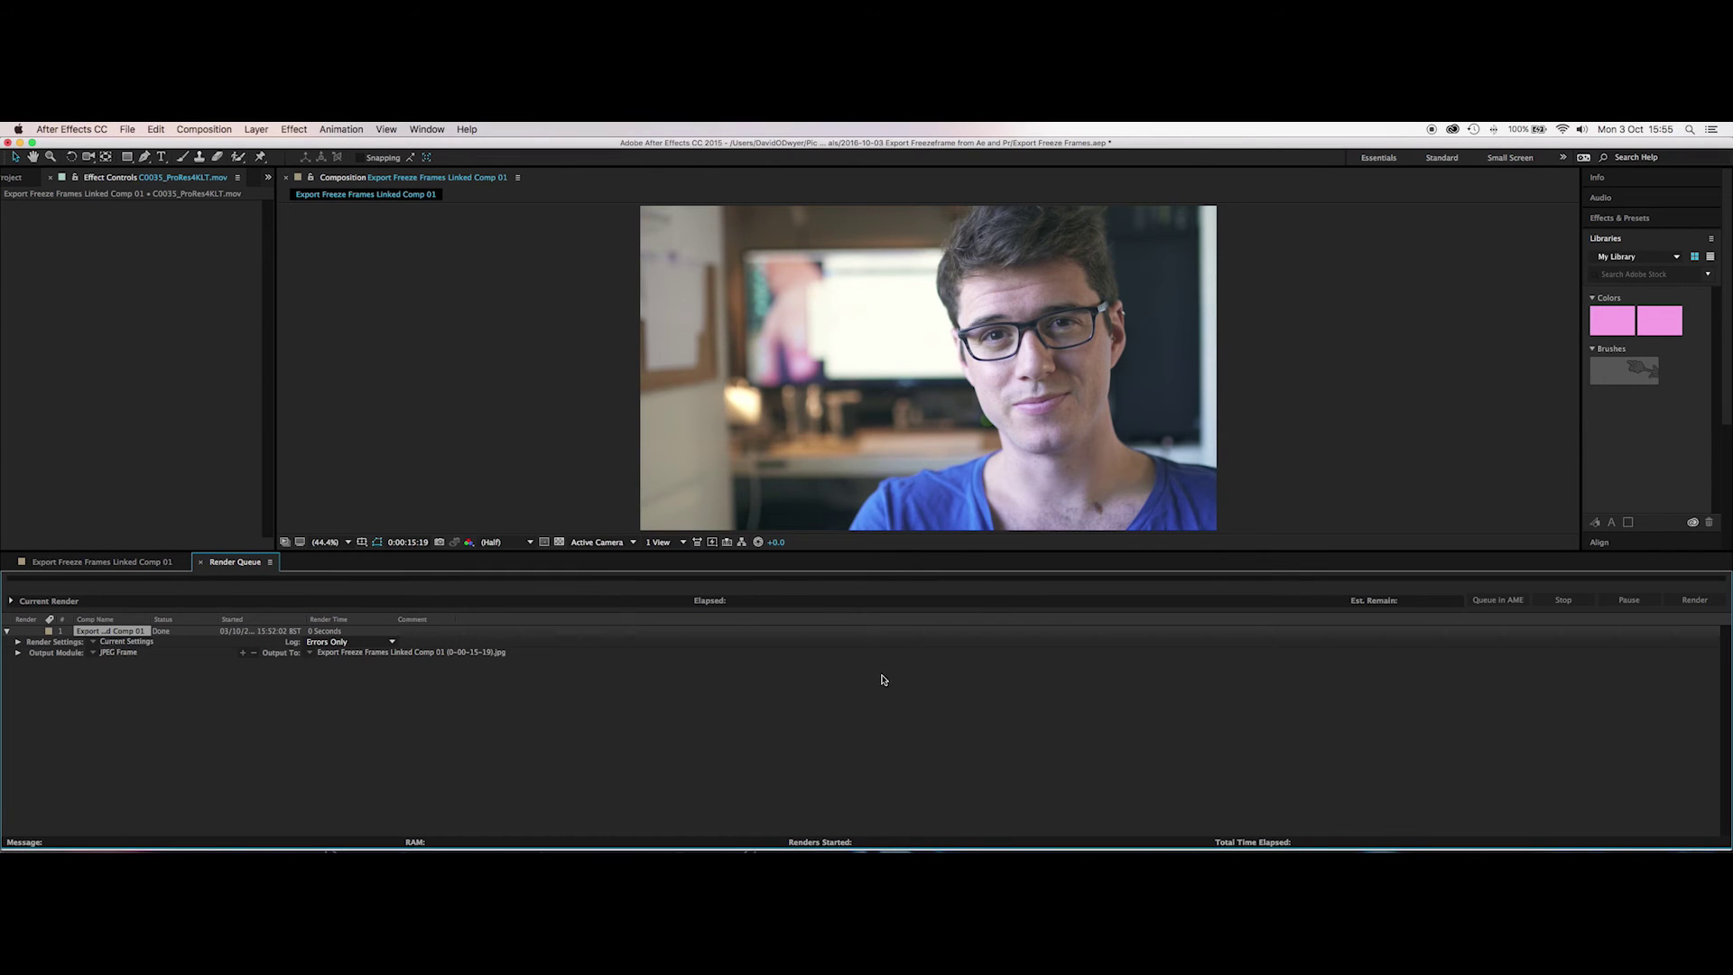
left_click(90, 563)
Queue the current frame as a file with an added second JPEG Frame output module.
left_click(181, 129)
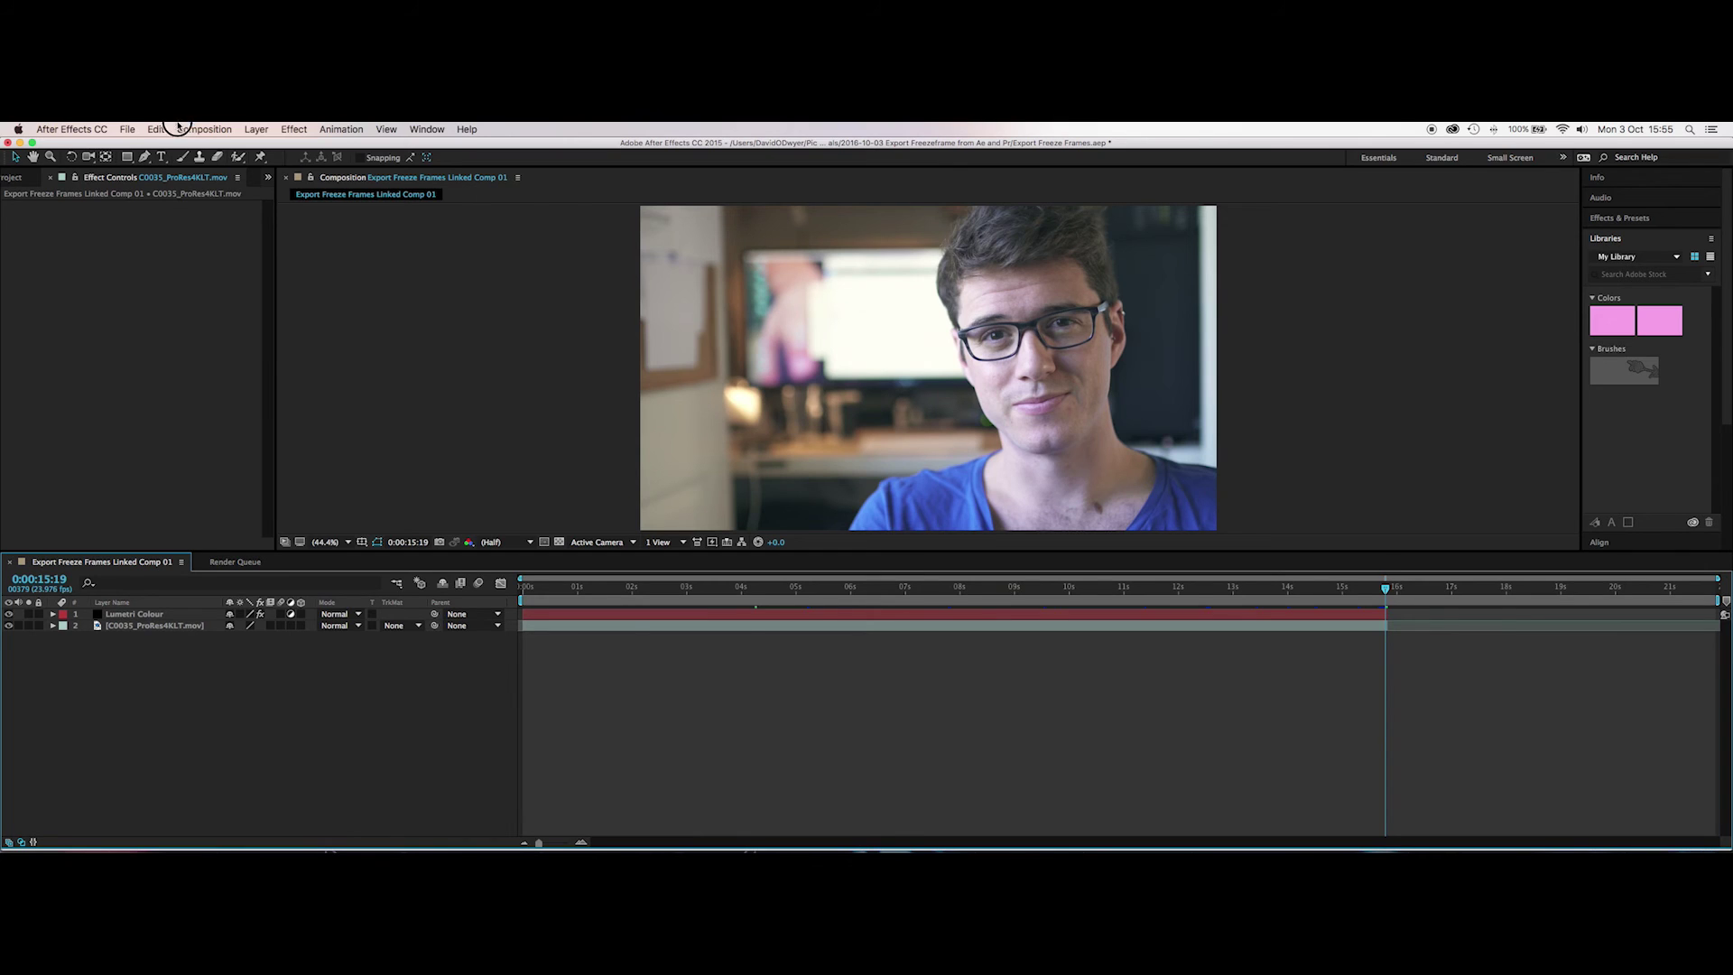
mouse_move(271, 285)
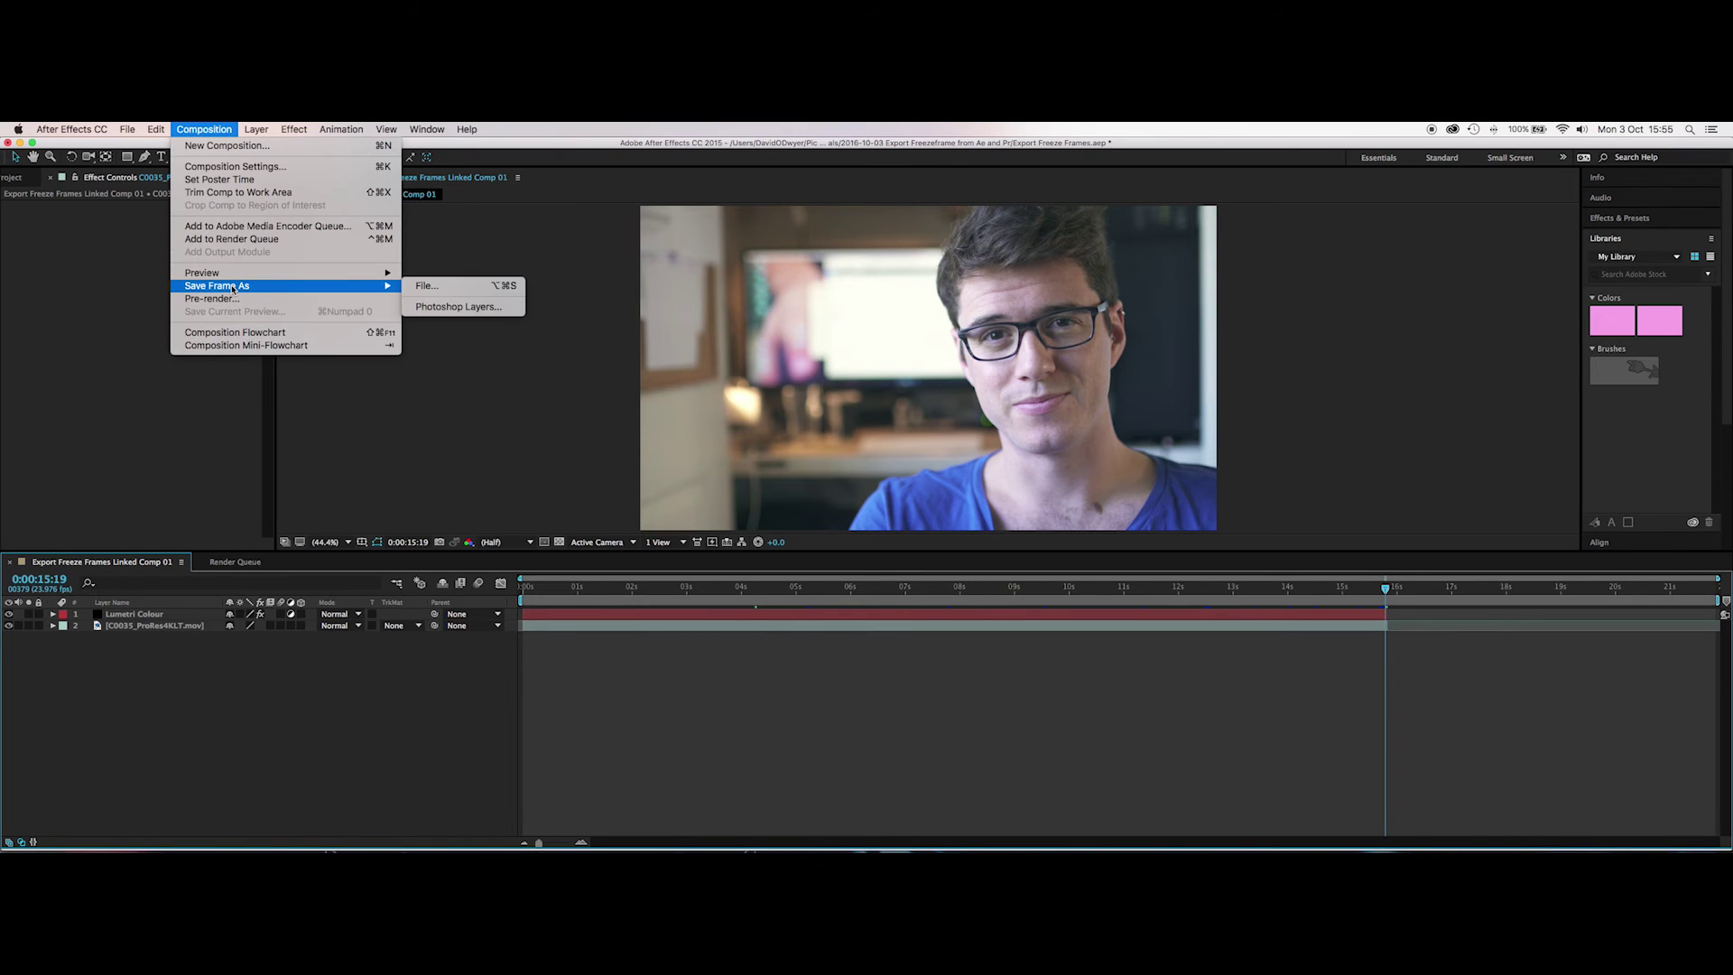
left_click(433, 286)
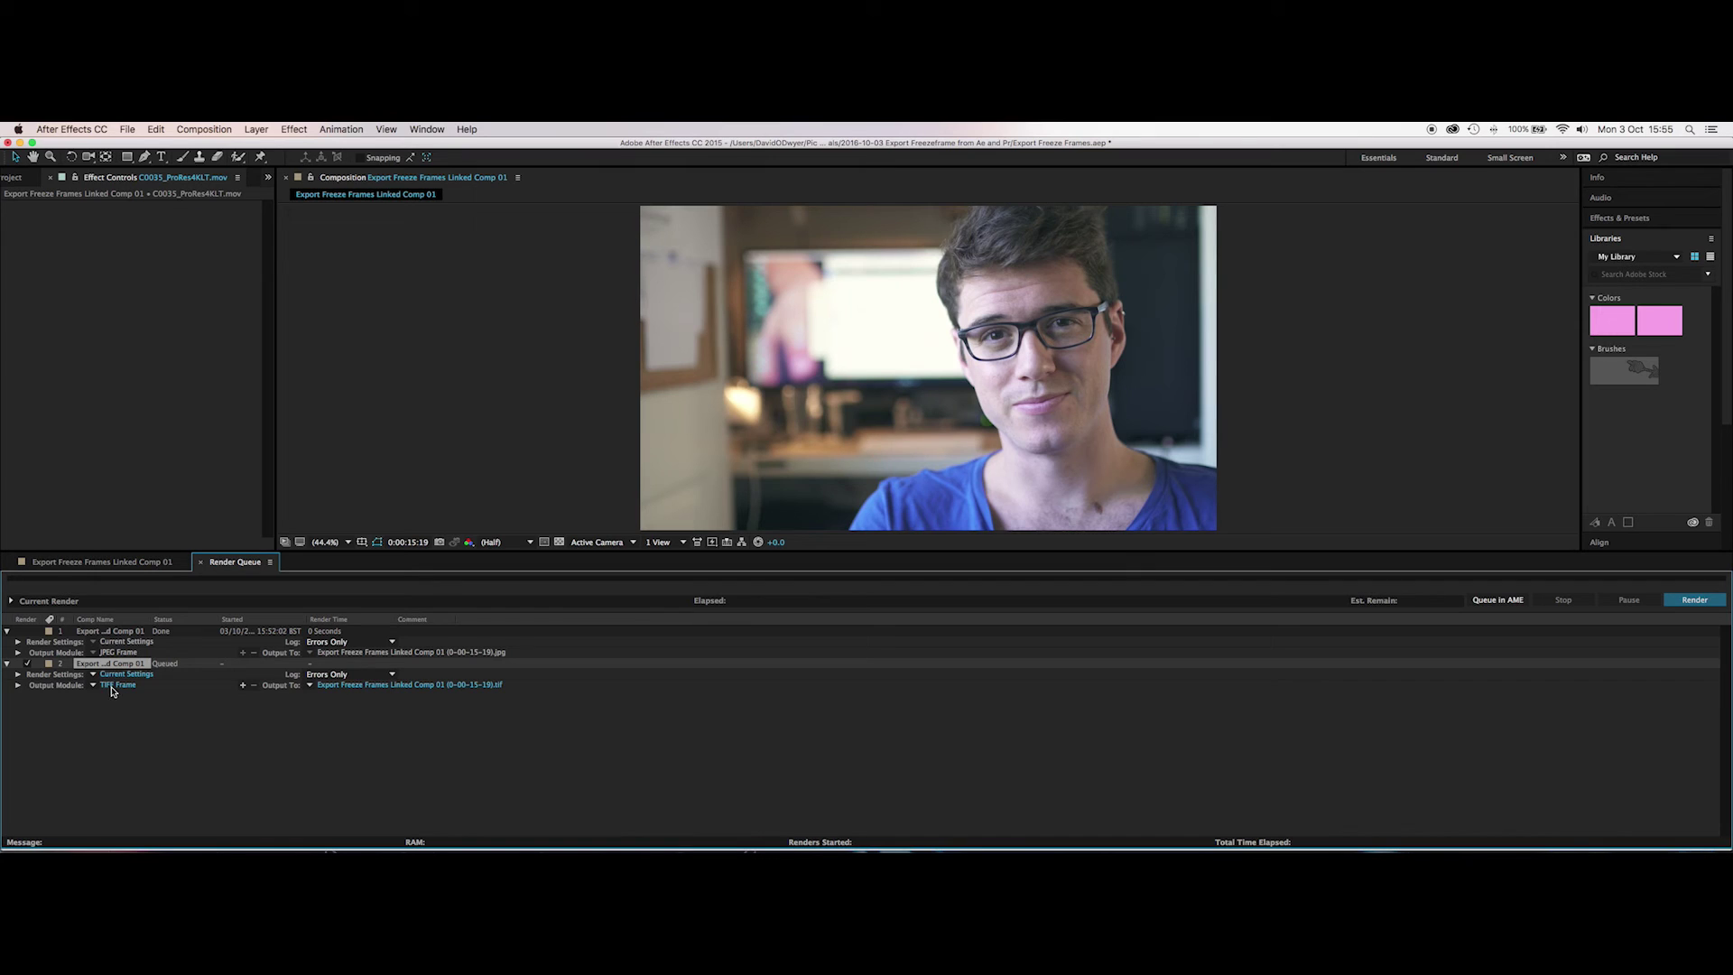
left_click(242, 685)
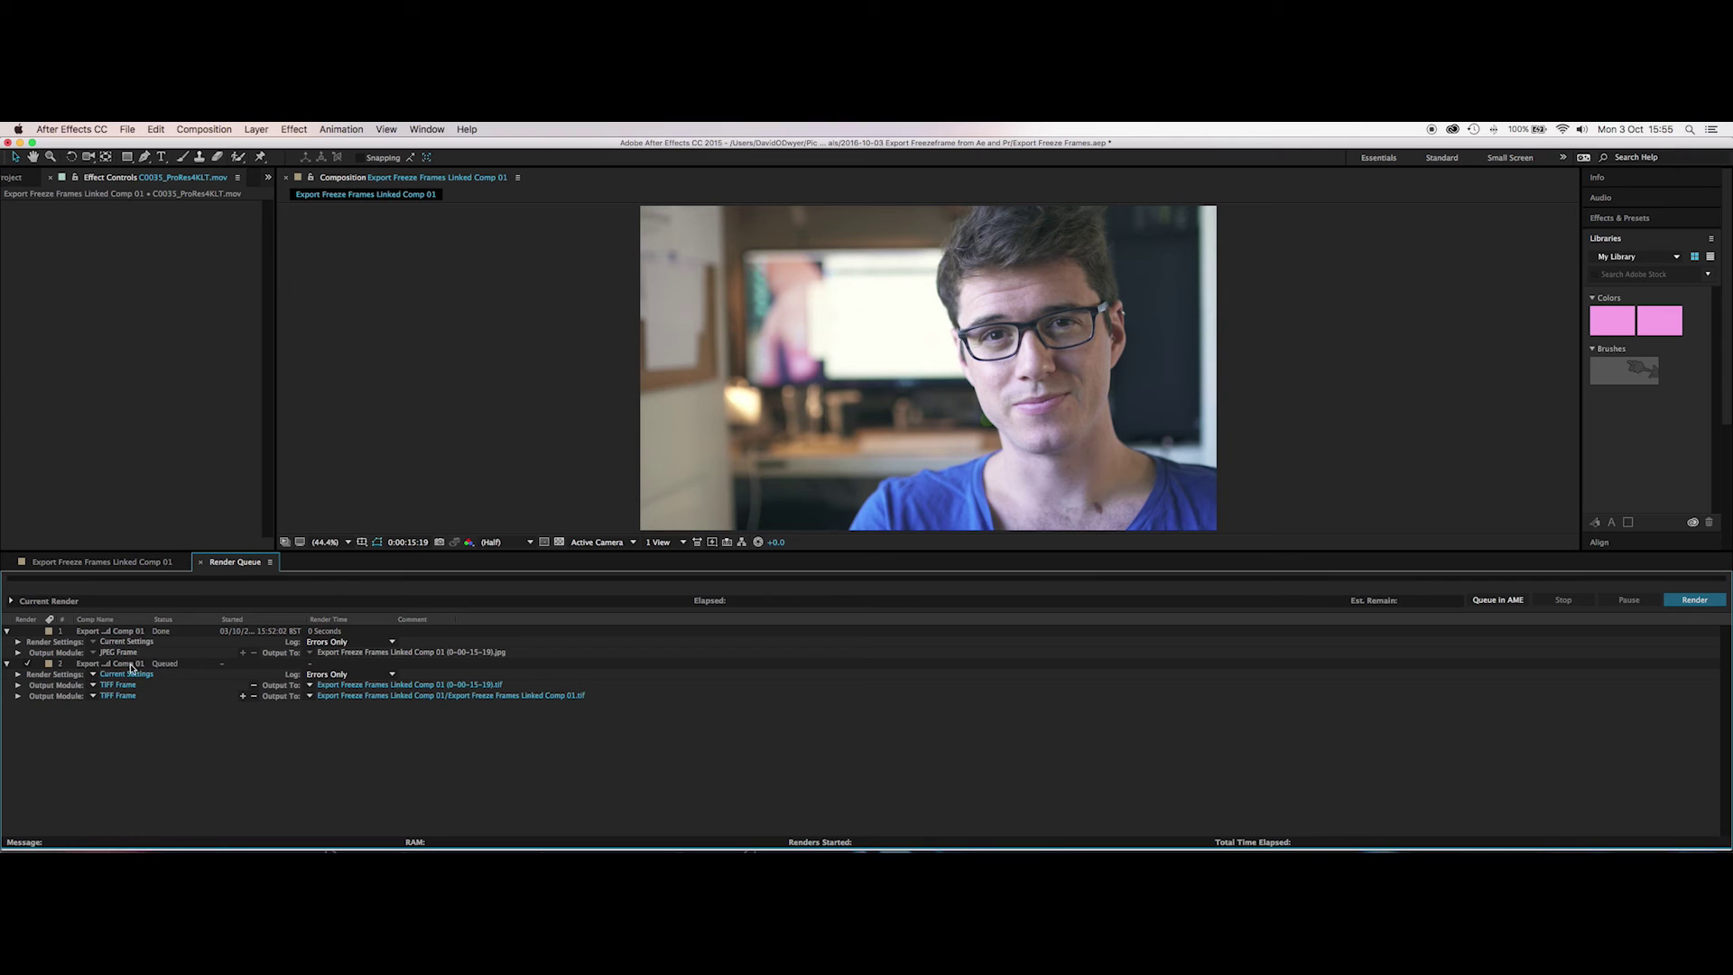
left_click(95, 696)
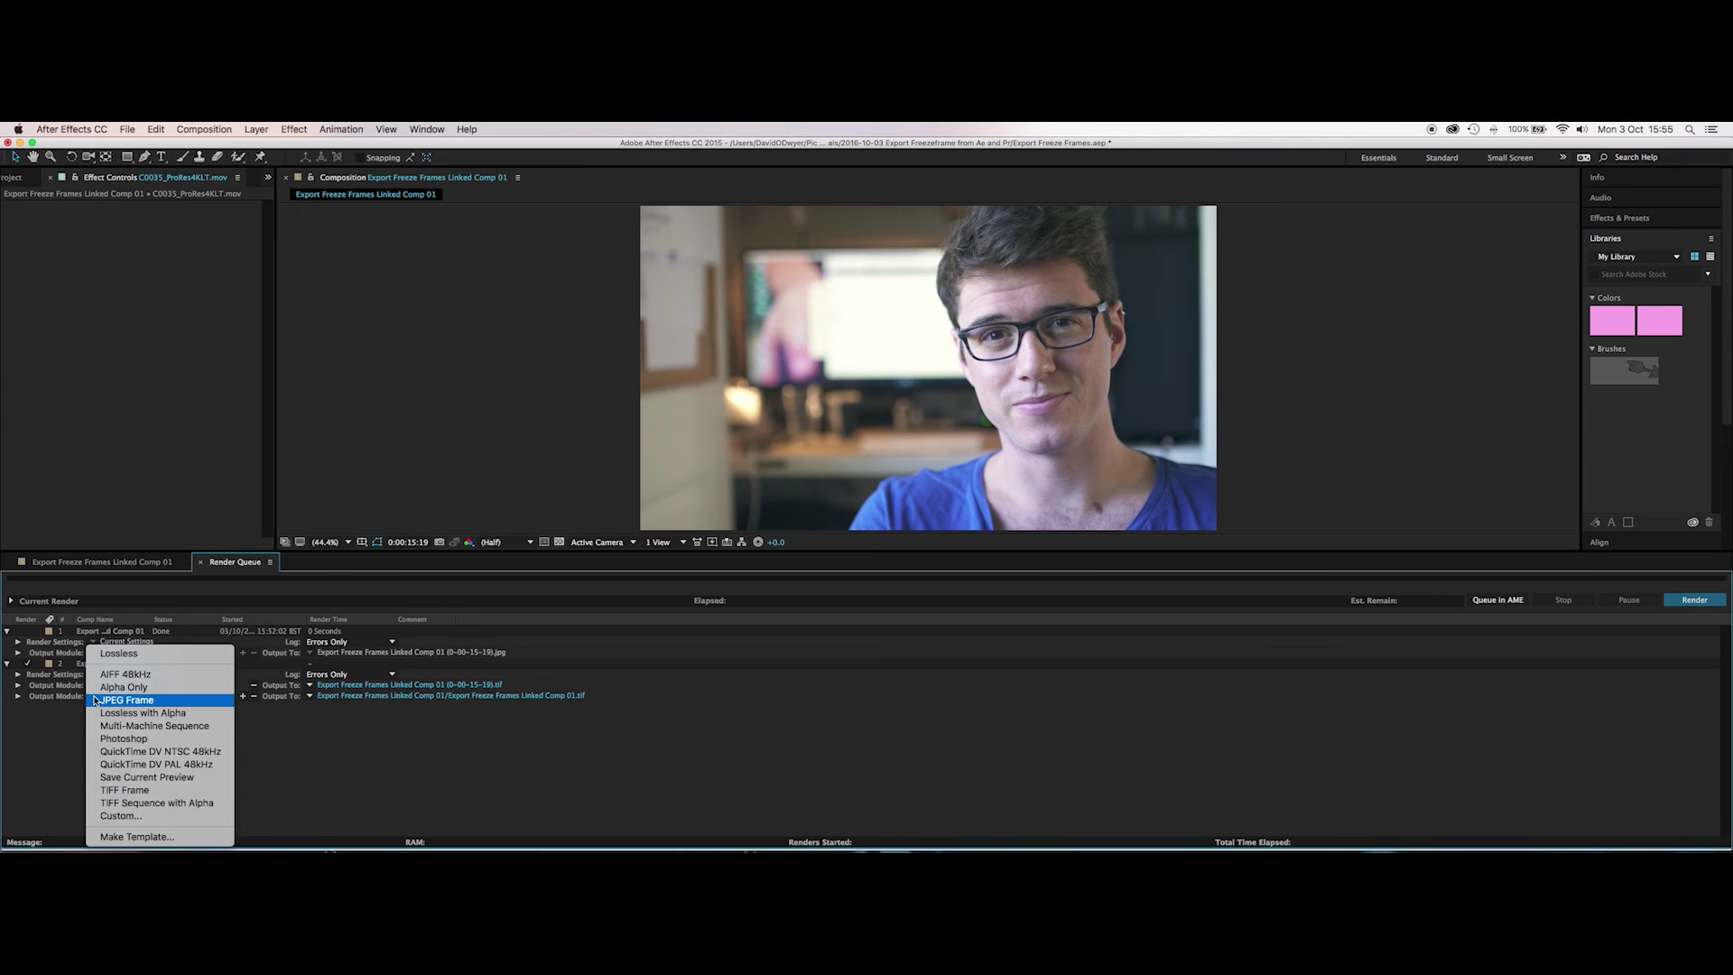
left_click(141, 703)
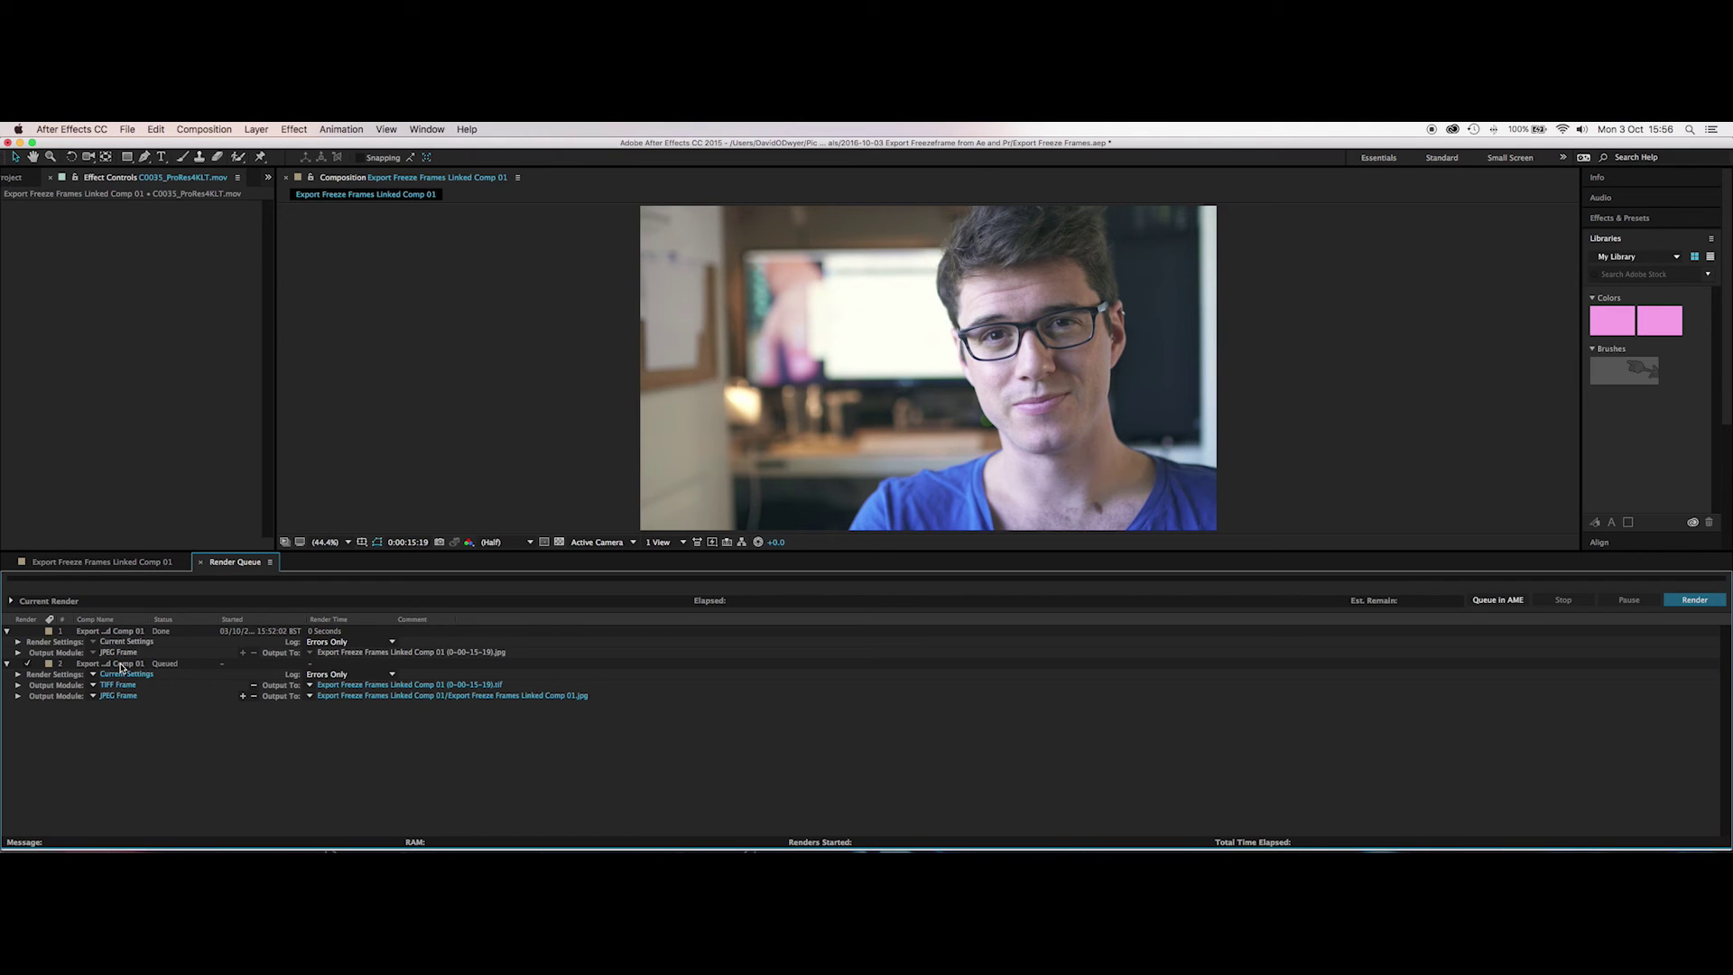
Delete the newly queued frame render item and select the earlier finished one.
left_click(121, 664)
key("Delete")
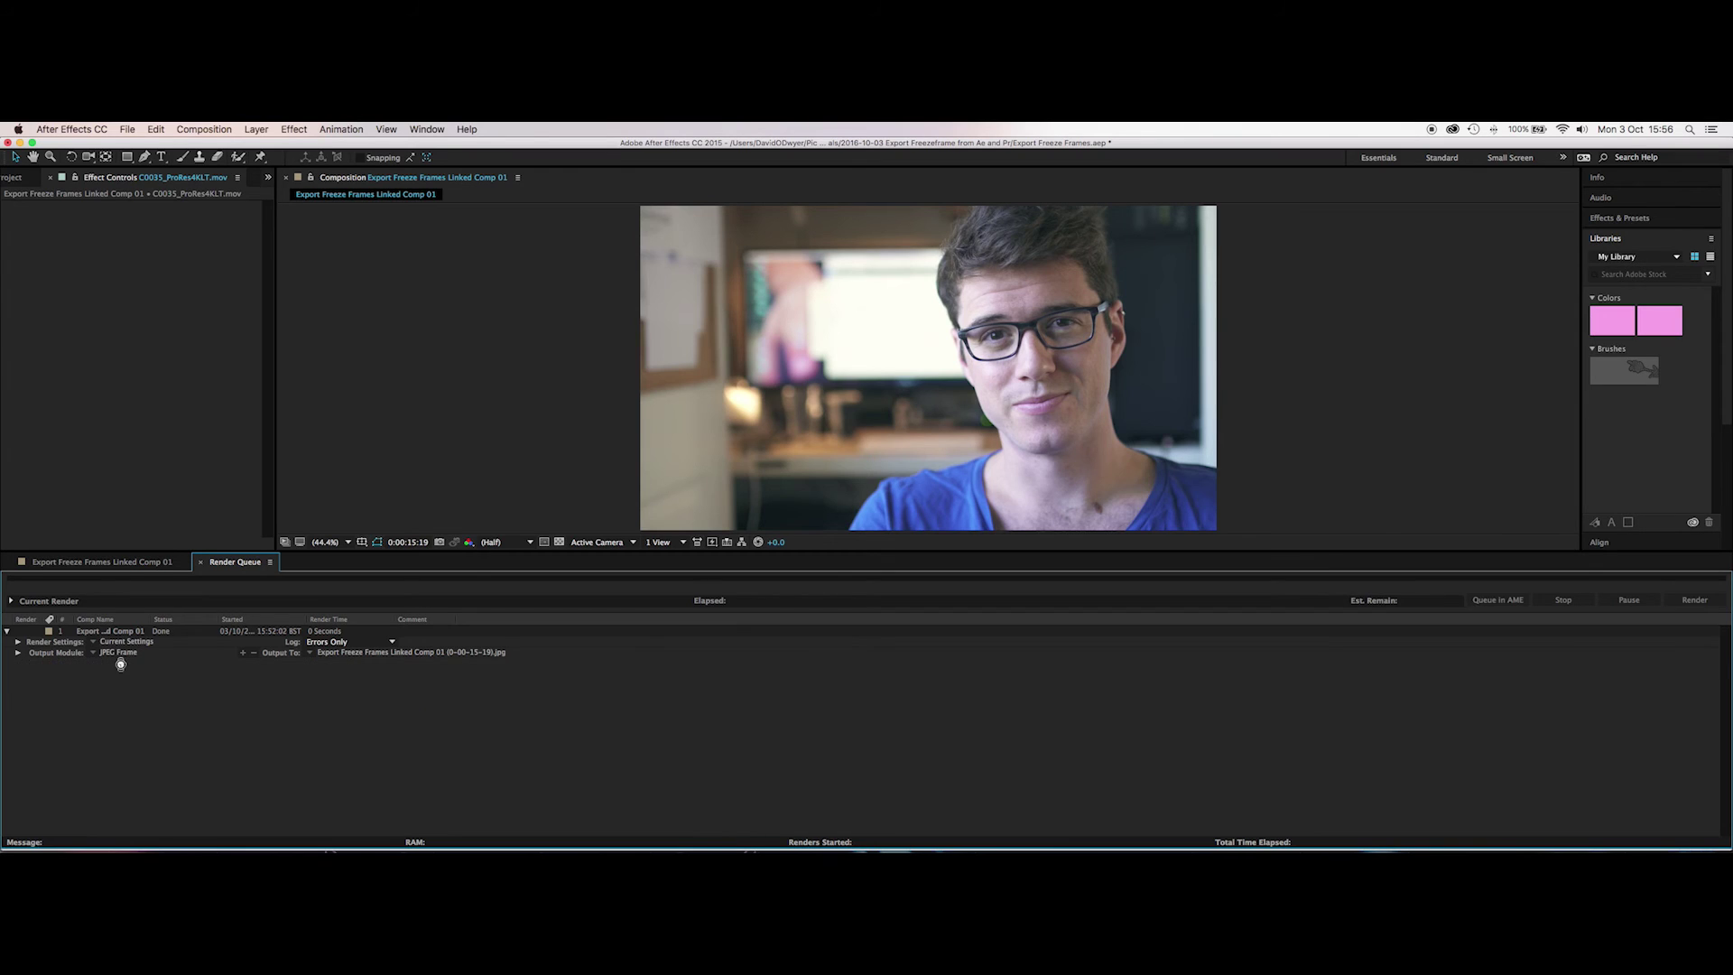
left_click(126, 641)
Delete the remaining render item, then check Premiere Pro's Export Frame button in the Button Editor.
key("Delete")
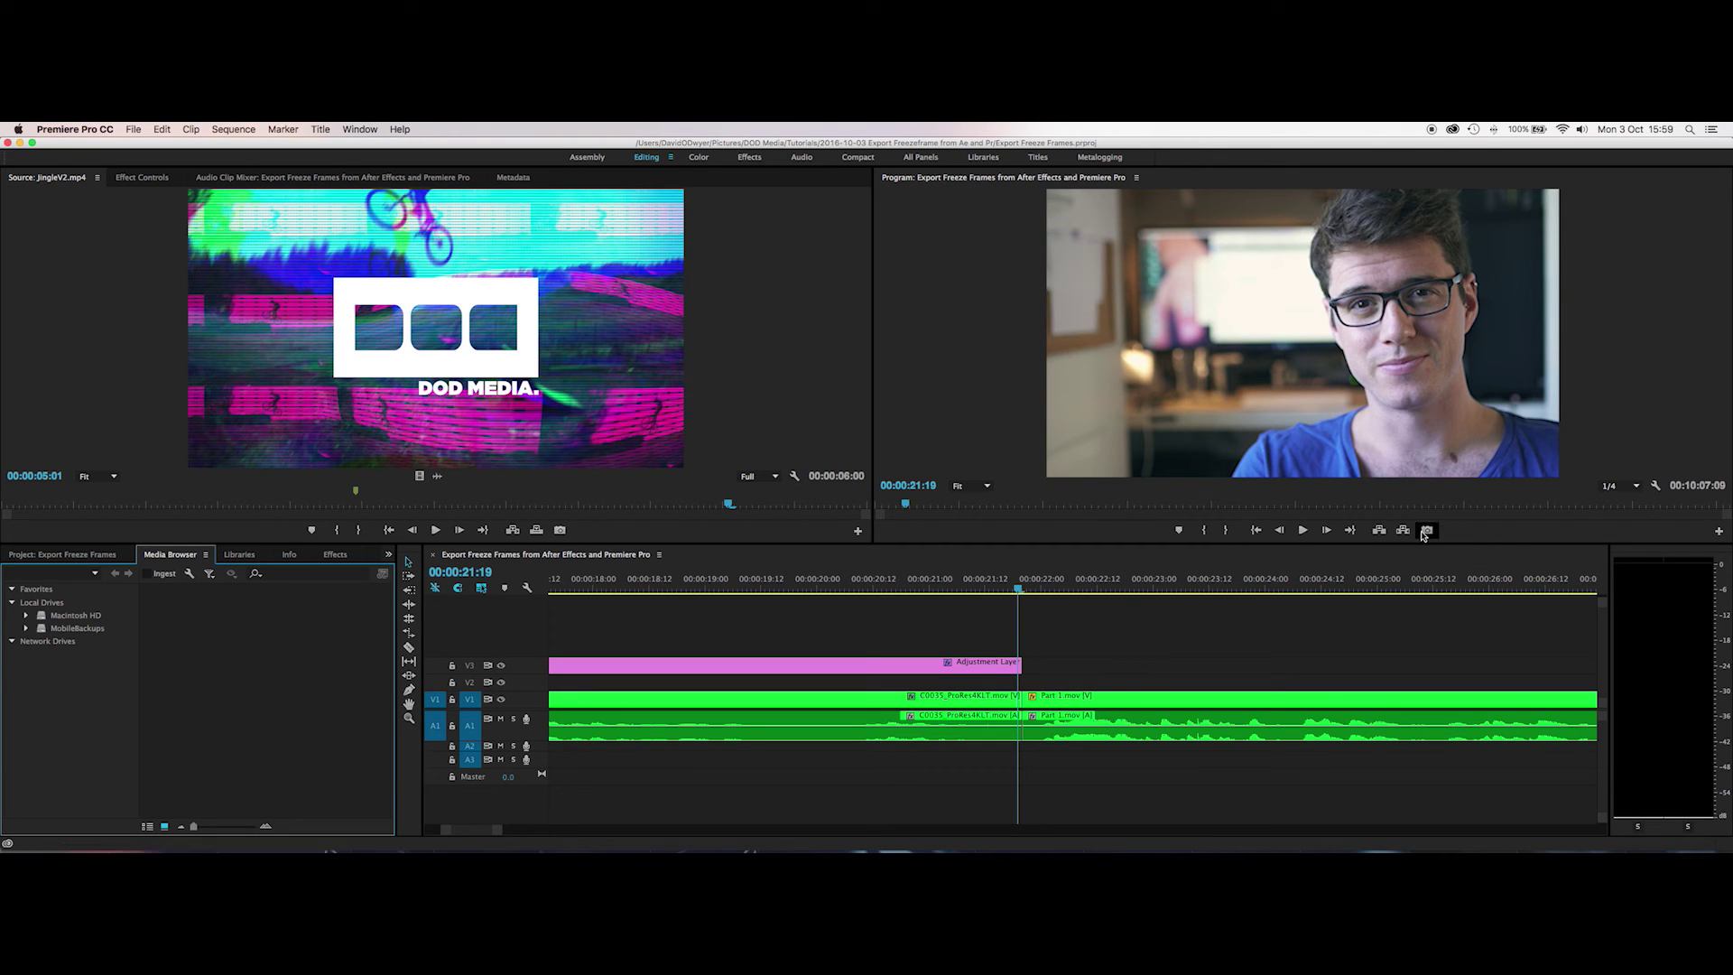
left_click(1428, 534)
left_click(1718, 531)
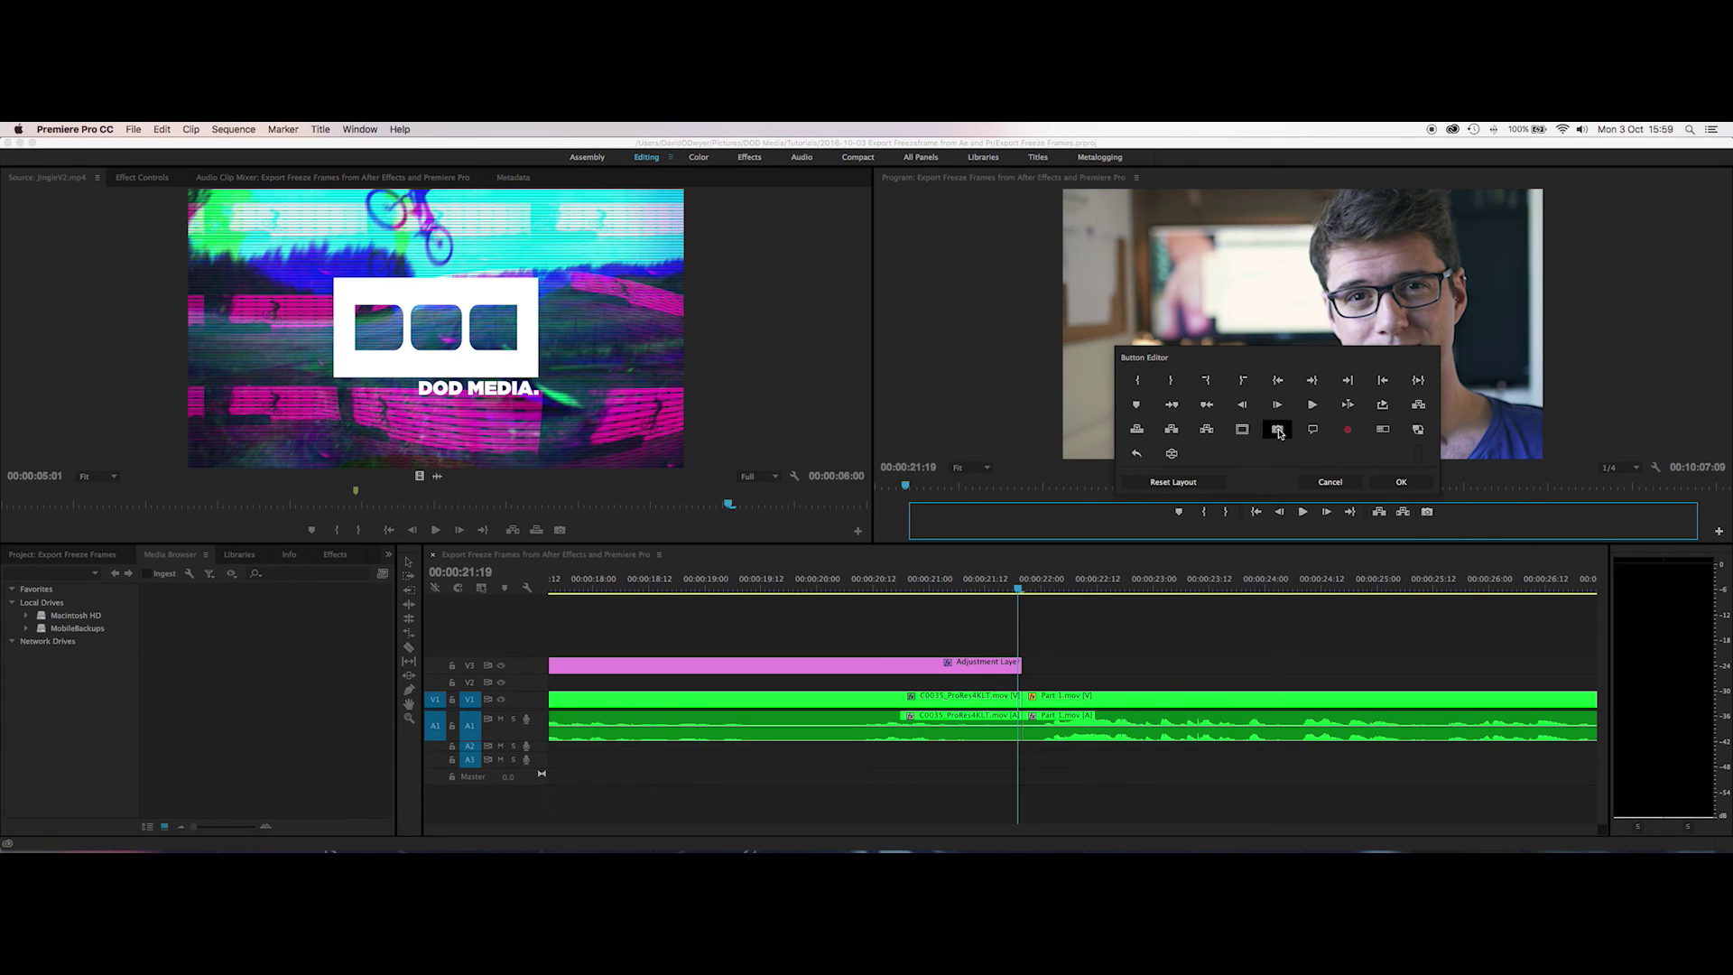
left_click(1401, 481)
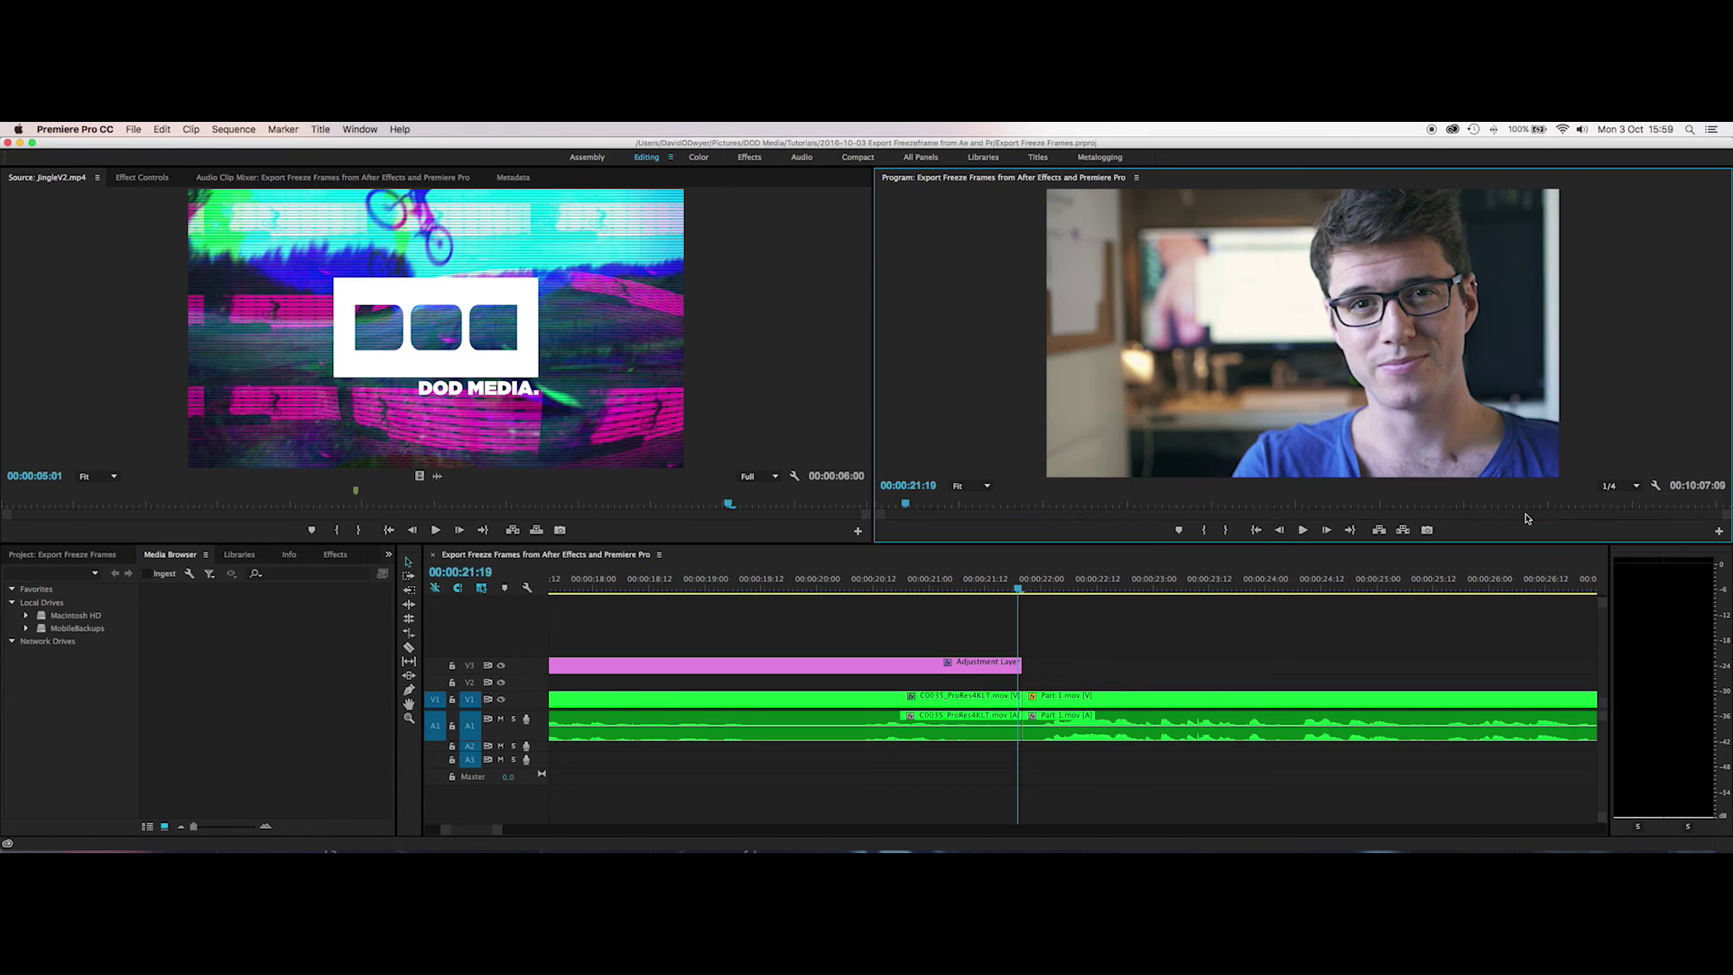
Export the current frame, naming it 'Pr Freeze Frame' with JPEG format.
left_click(1428, 530)
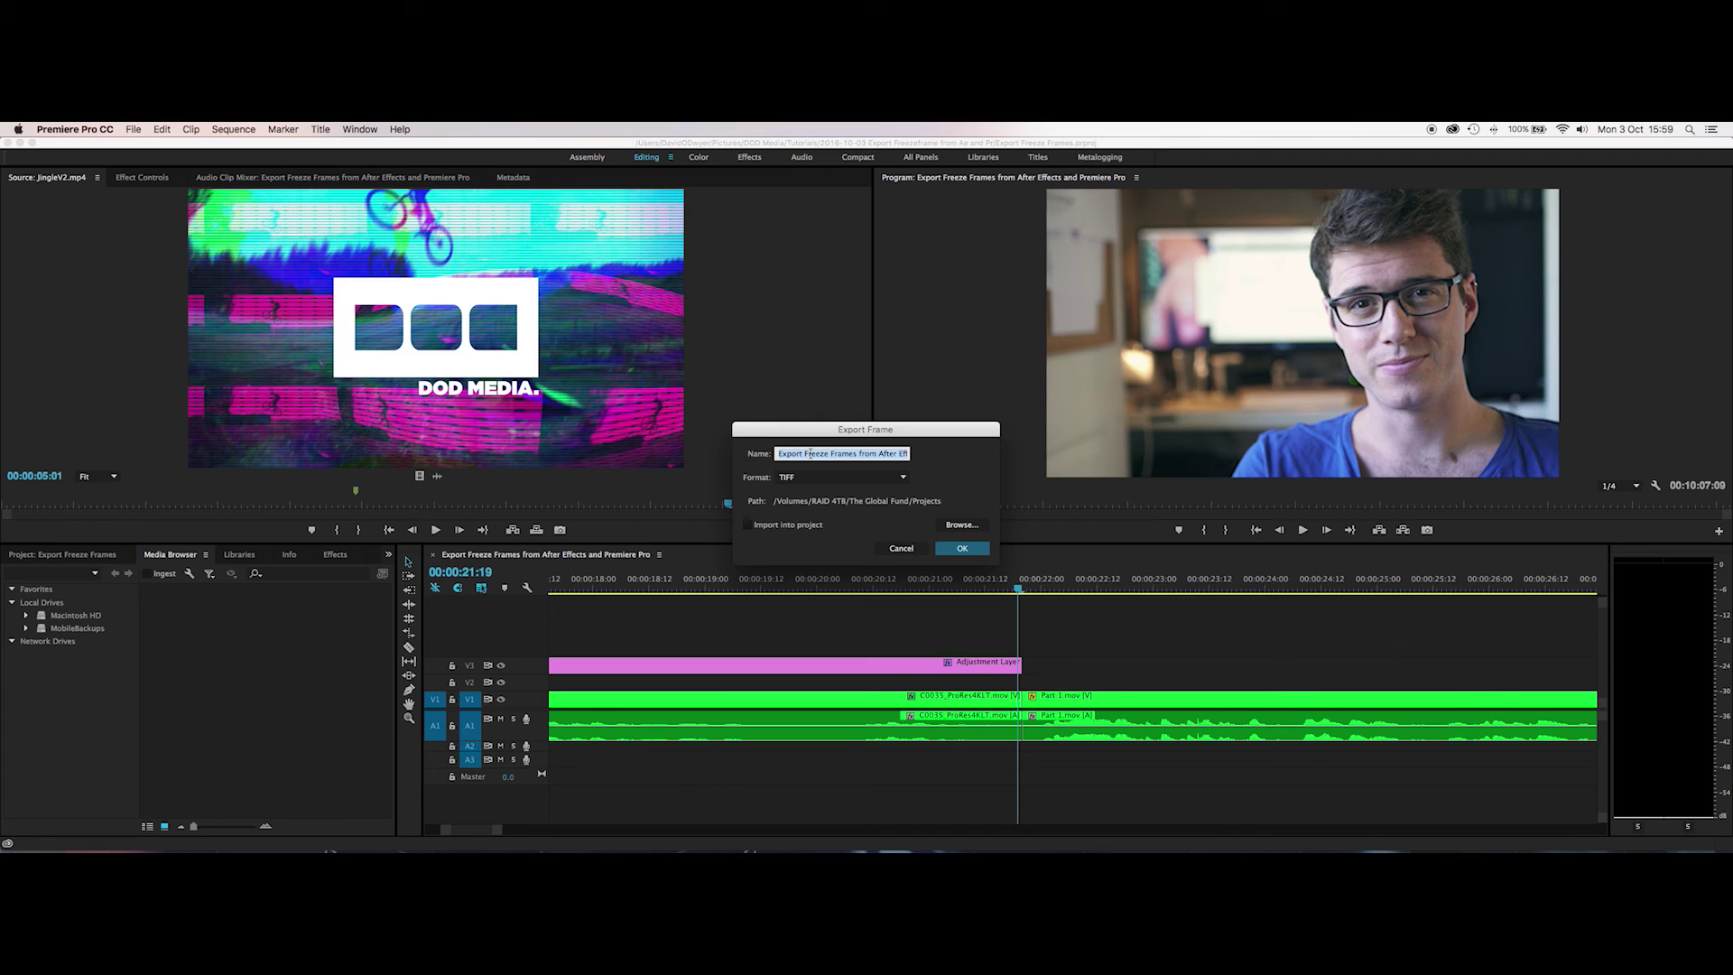
type("Freeze Frame")
left_click(778, 453)
type("Pr")
left_click(808, 477)
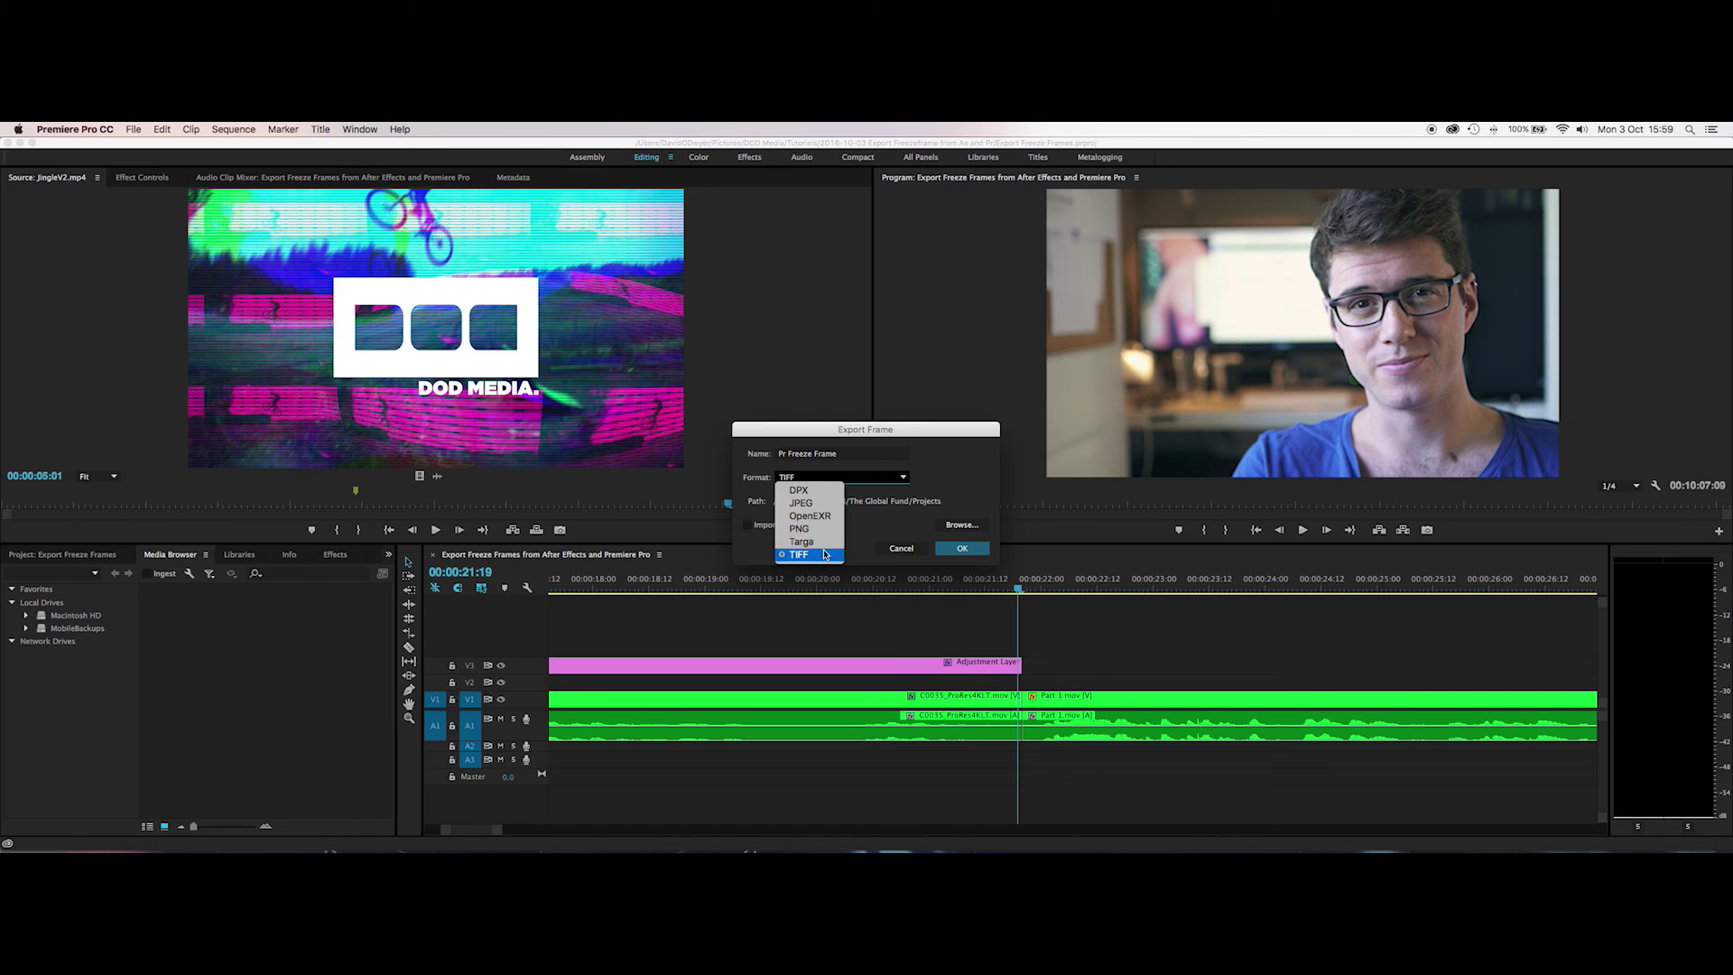
left_click(806, 503)
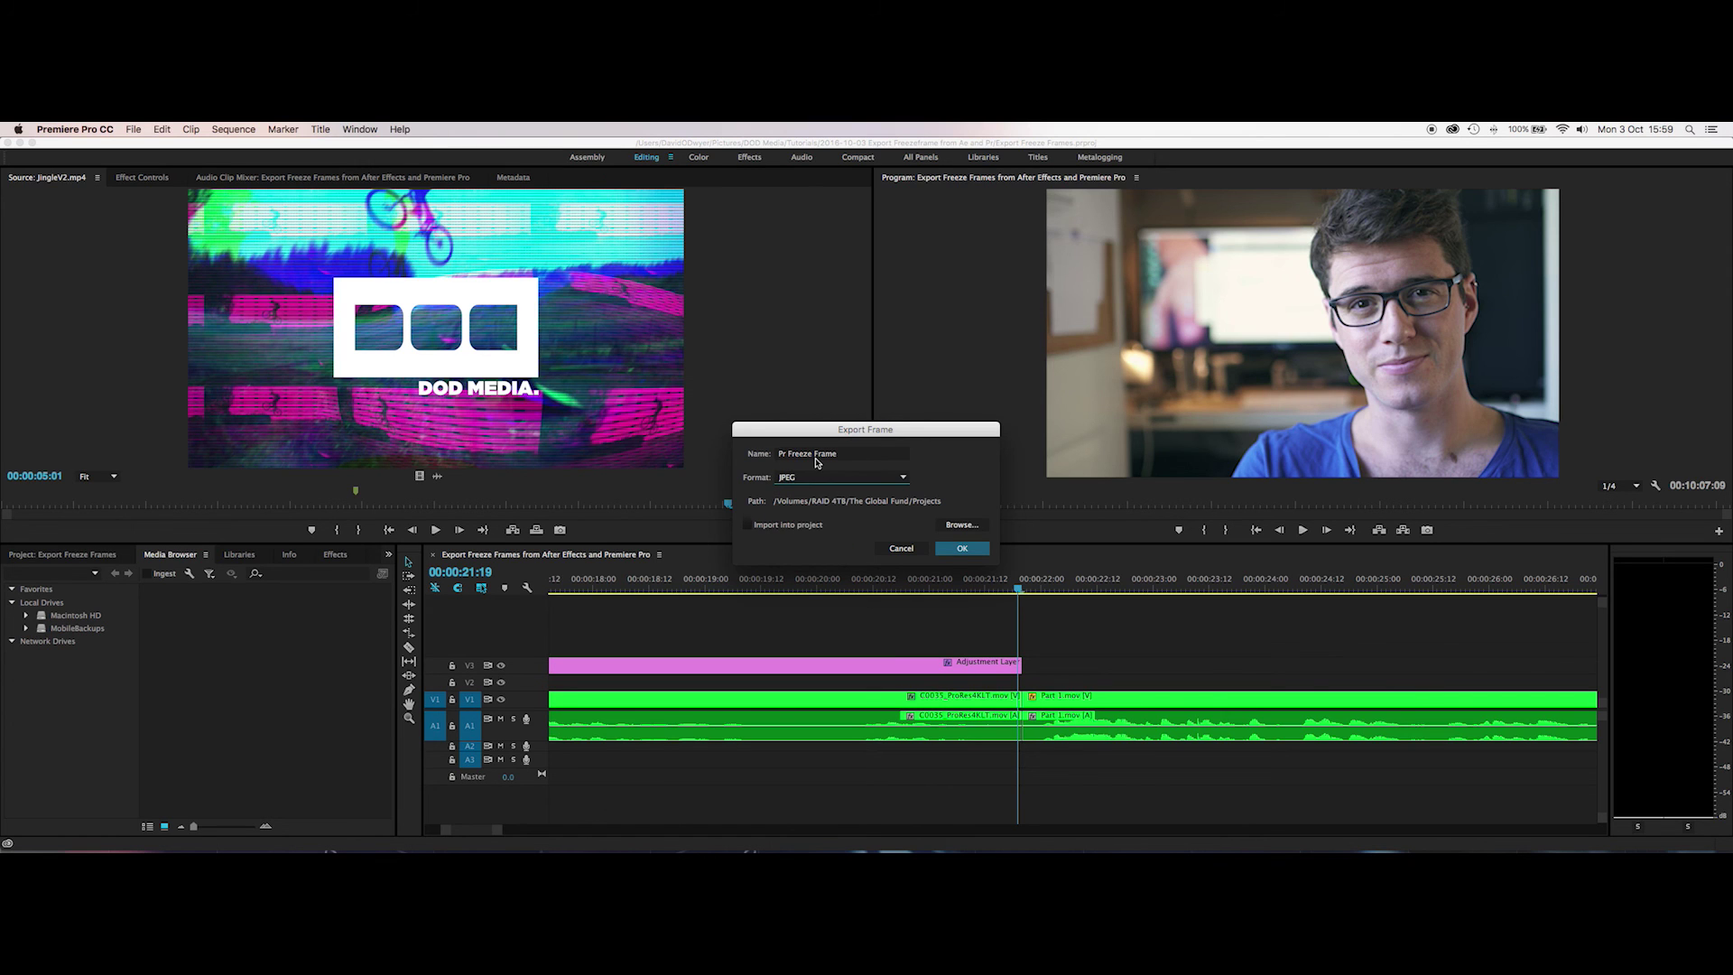
Set the Freeze Frames folder as the destination and export the JPEG still.
left_click(962, 524)
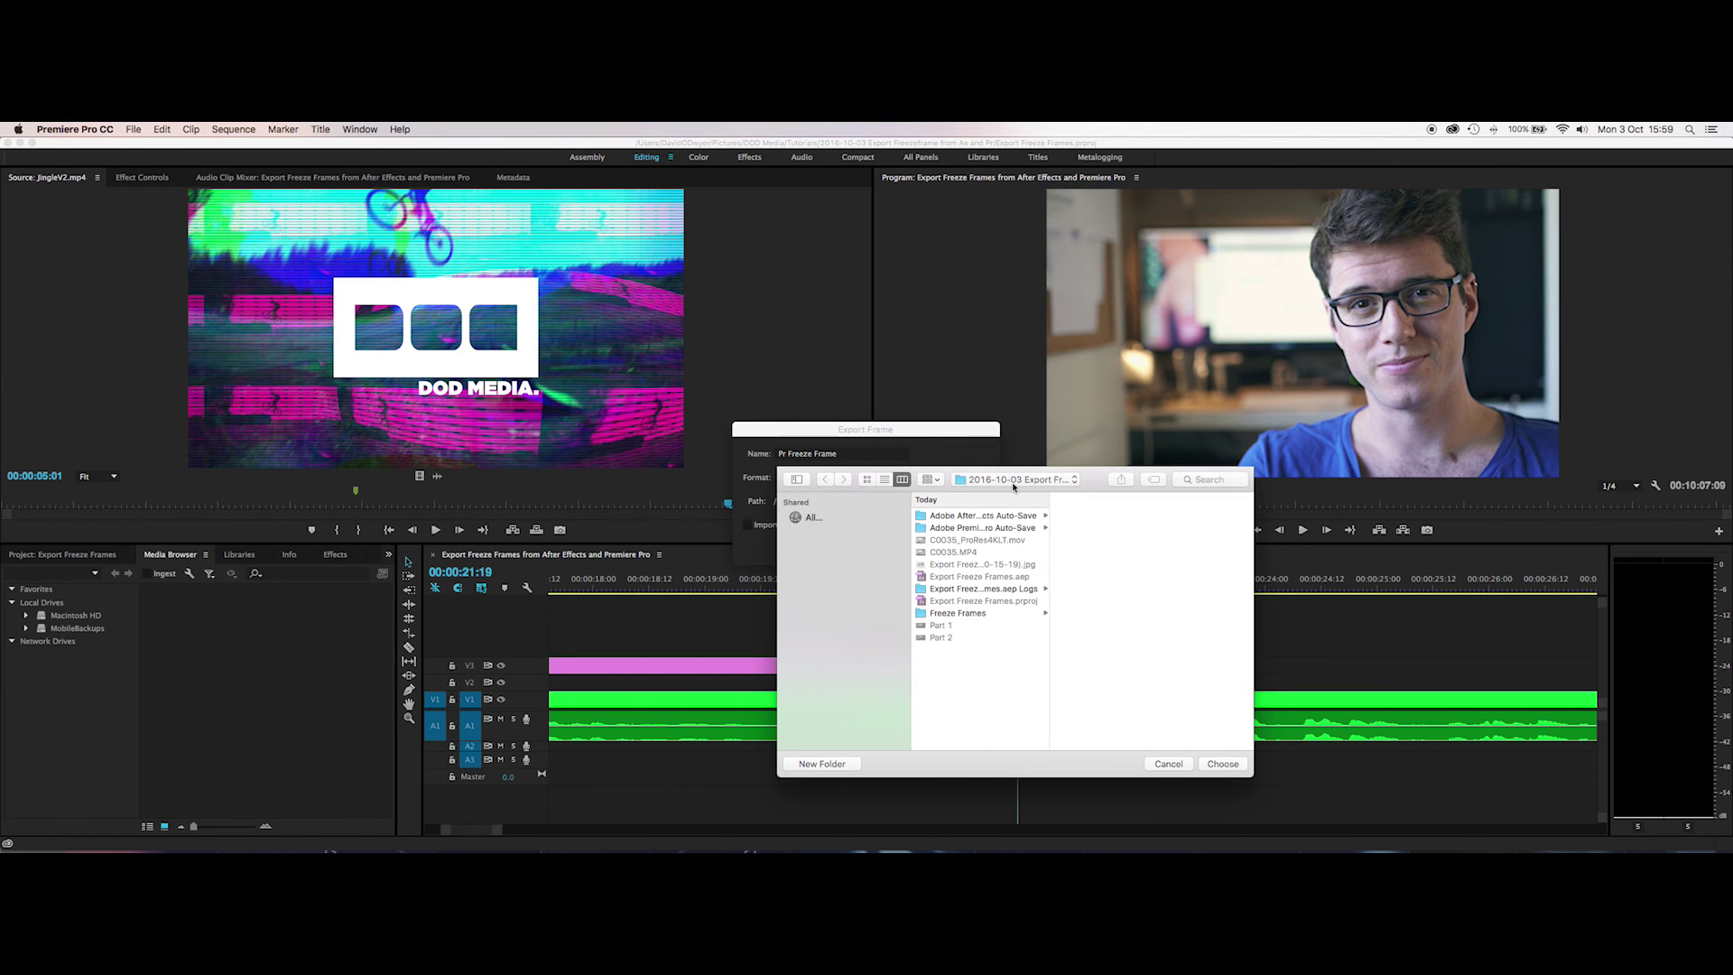
left_click(956, 613)
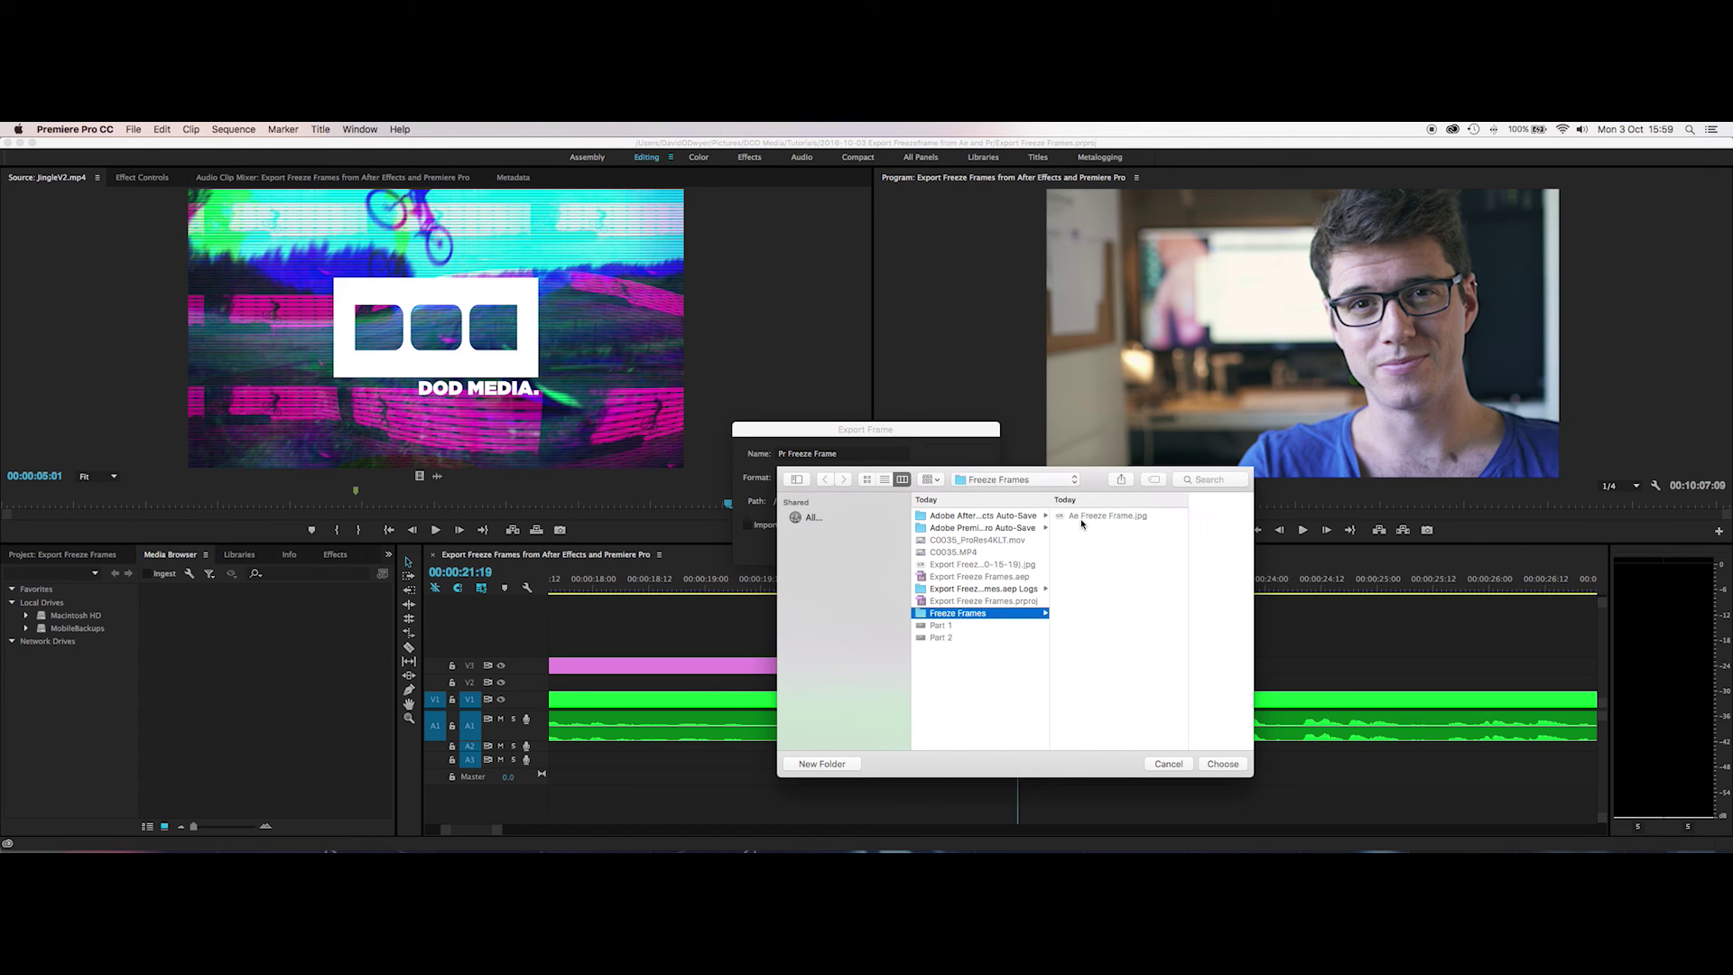
left_click(1223, 763)
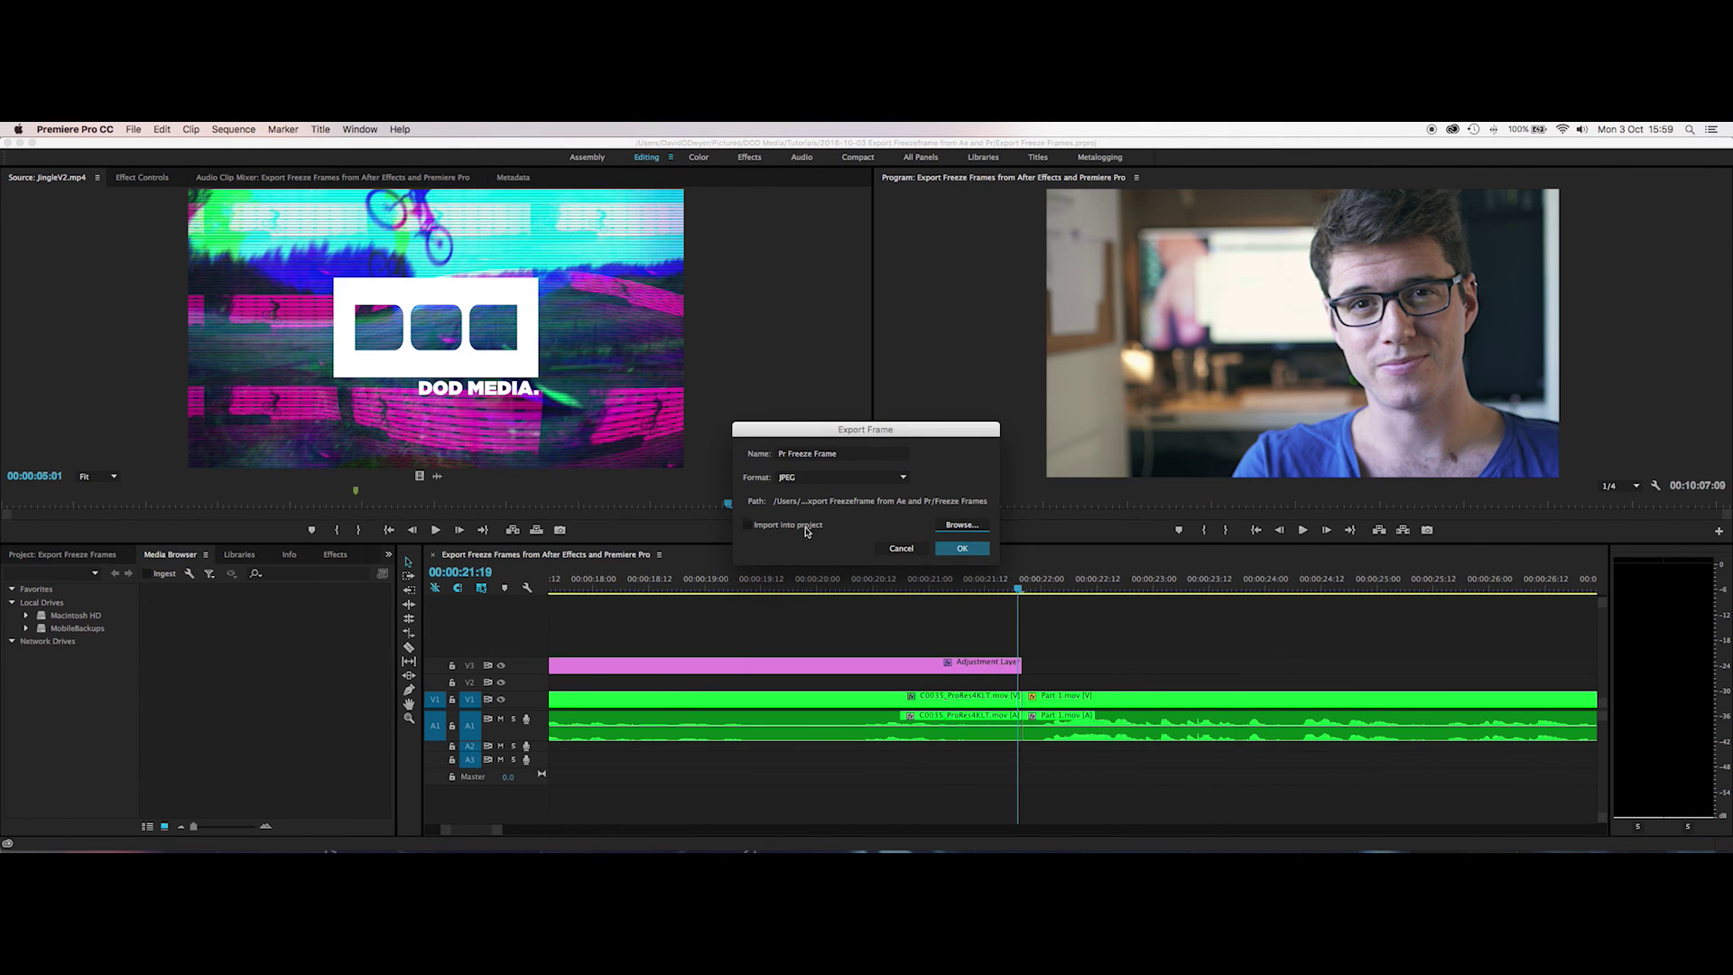
left_click(965, 550)
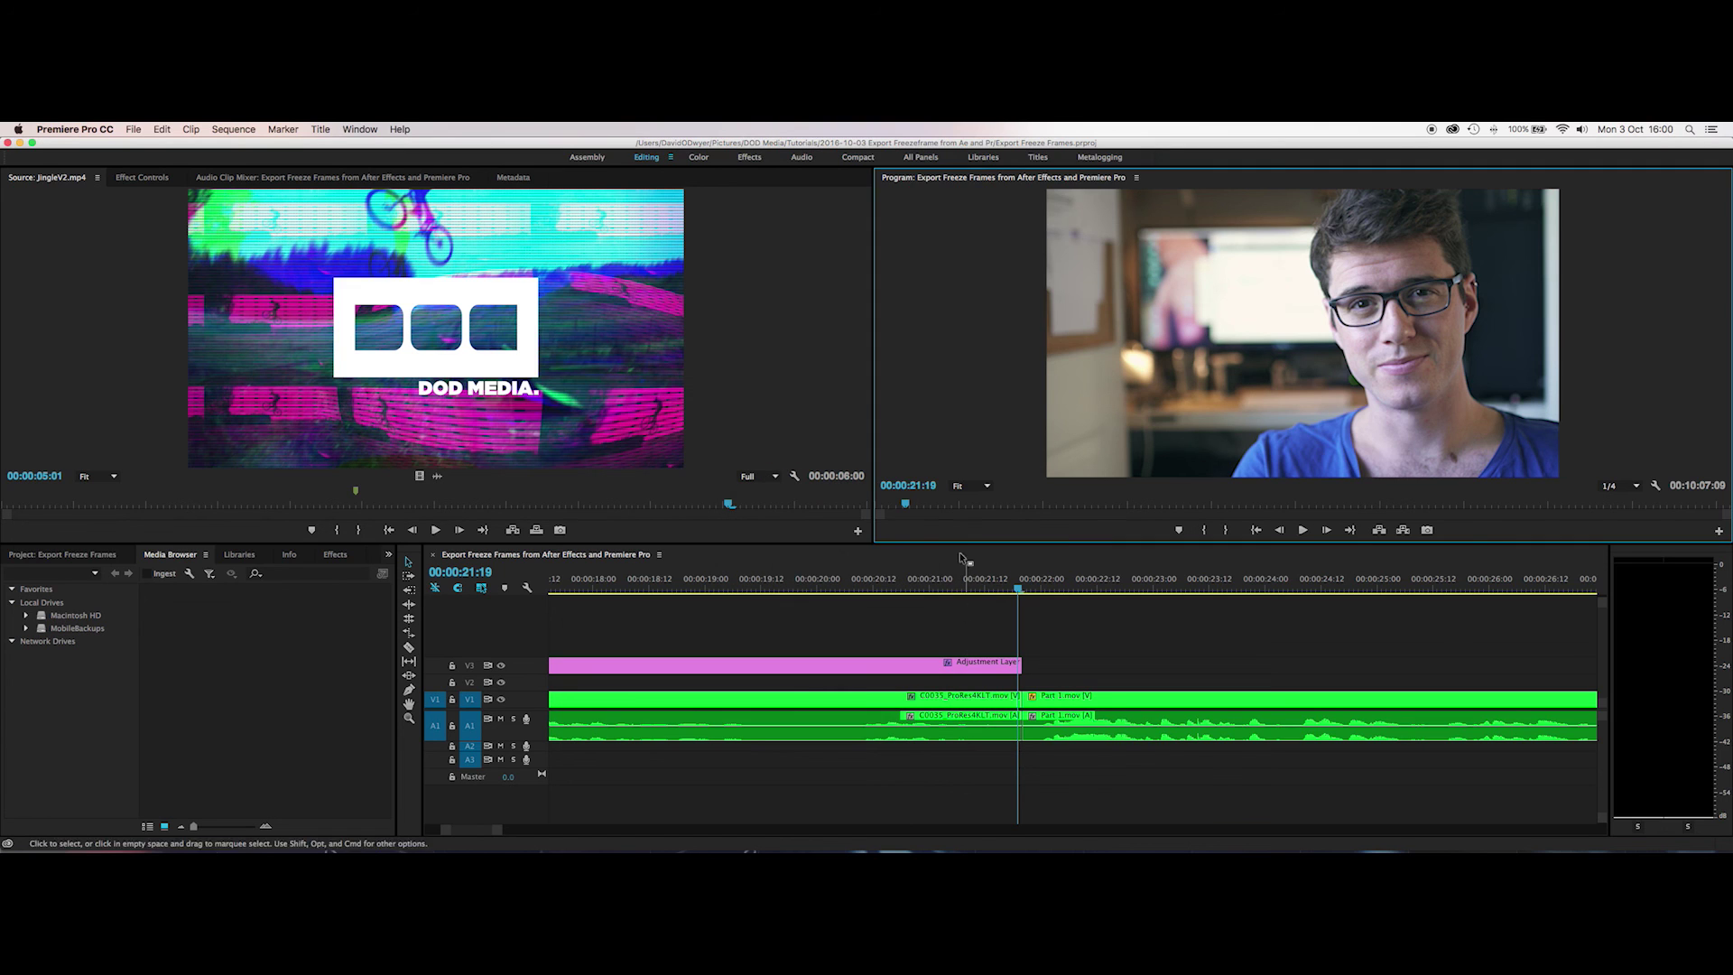